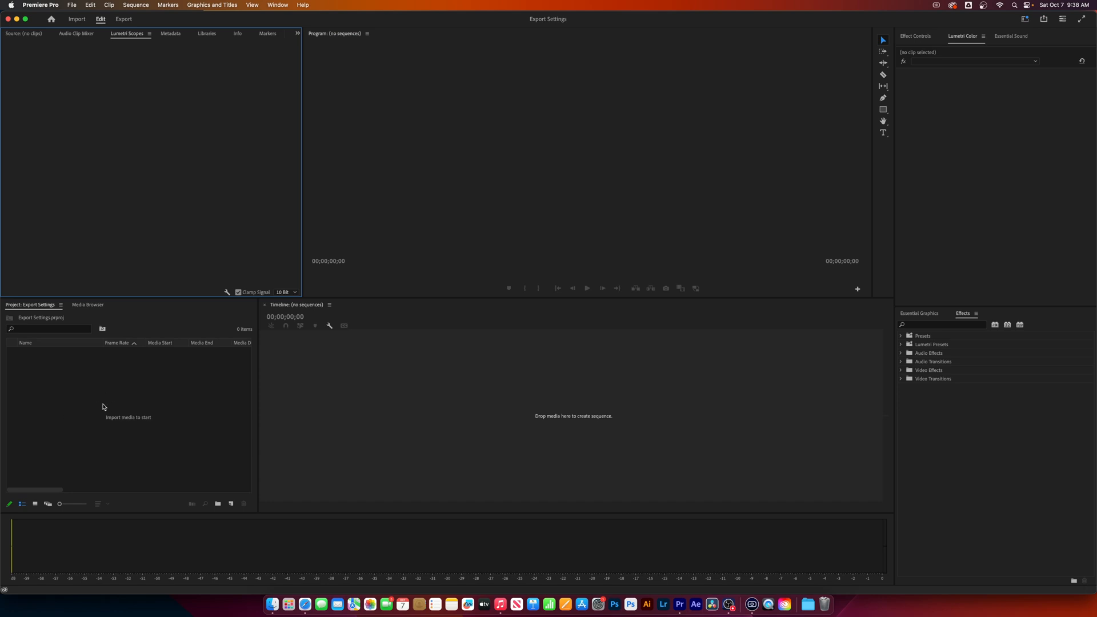
- Start a new custom sequence with a 29.97 fps timebase, 2160 by 3840 frame size and Rec. 709 working color space
right_click(64, 400)
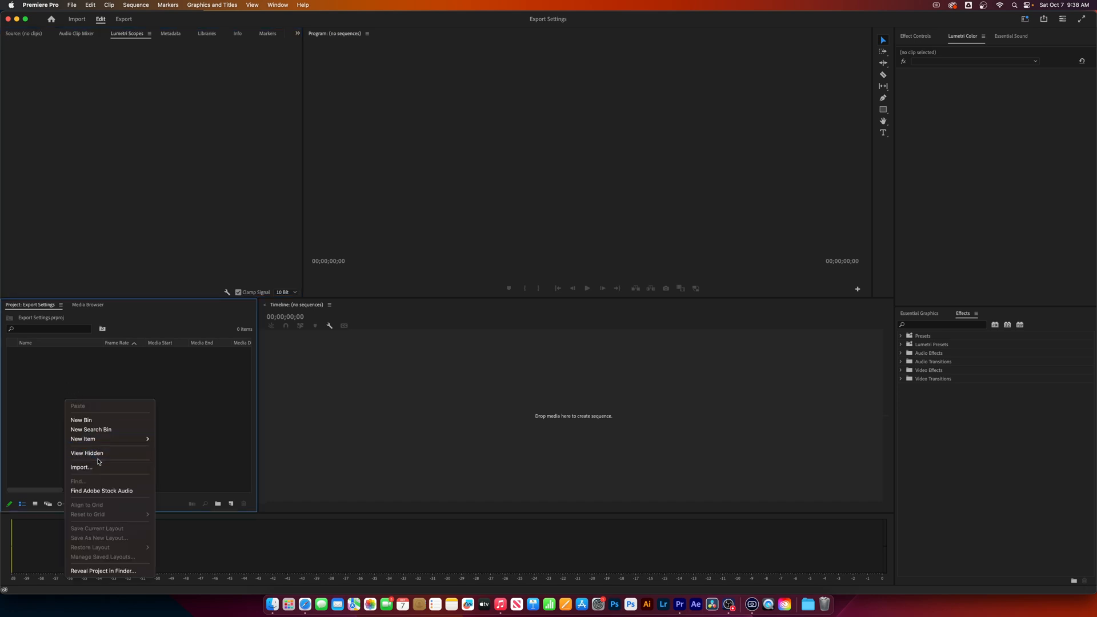
mouse_move(113, 443)
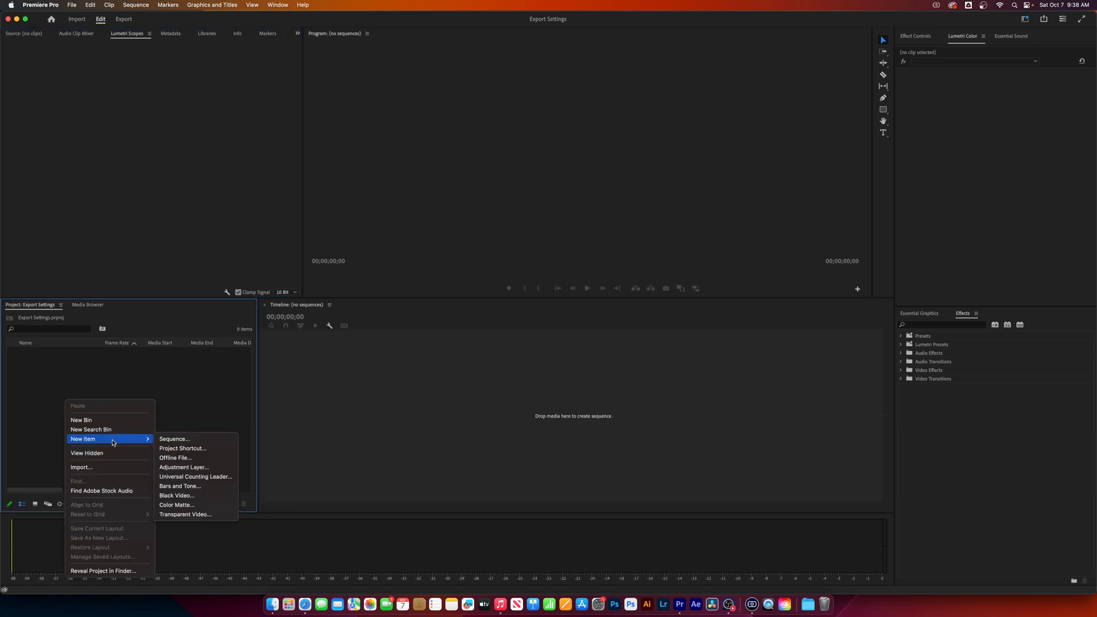
click(189, 439)
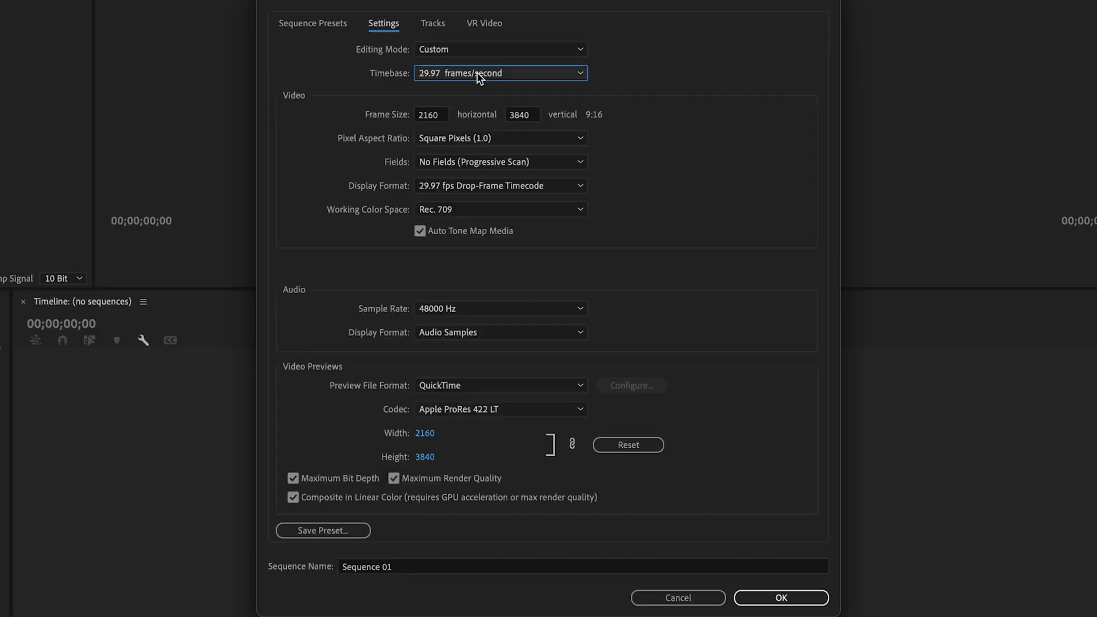
click(479, 77)
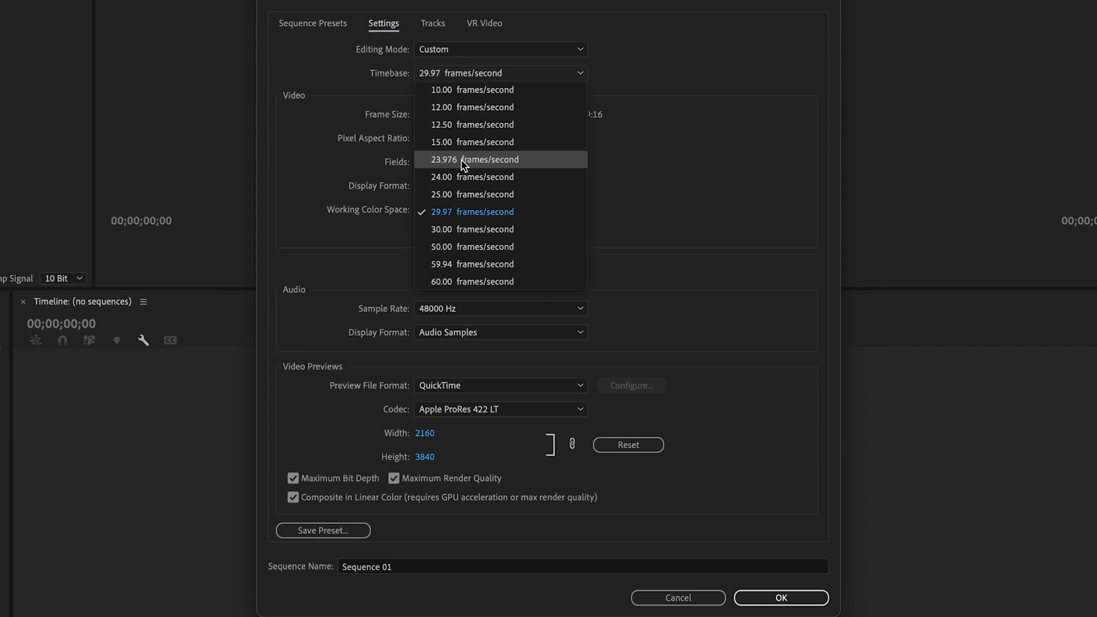
click(733, 71)
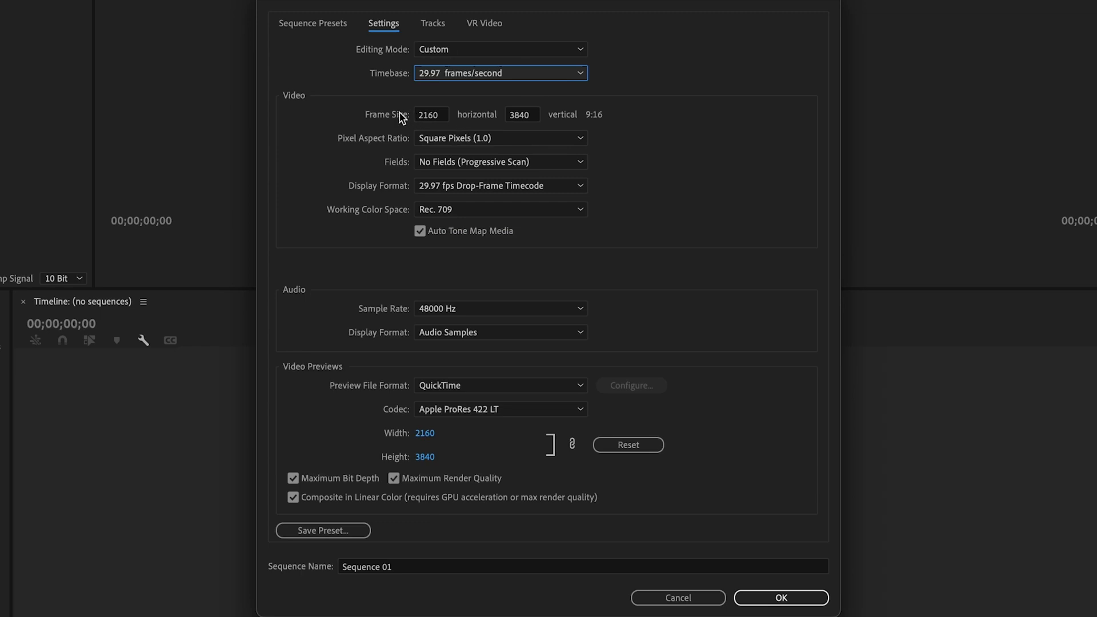
click(444, 117)
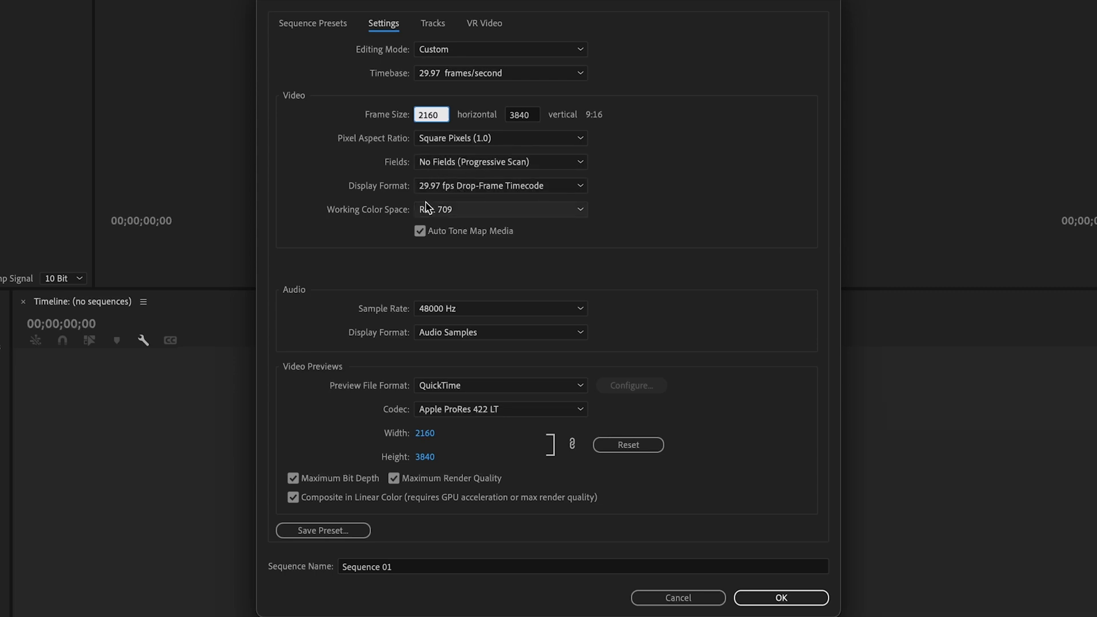
click(460, 213)
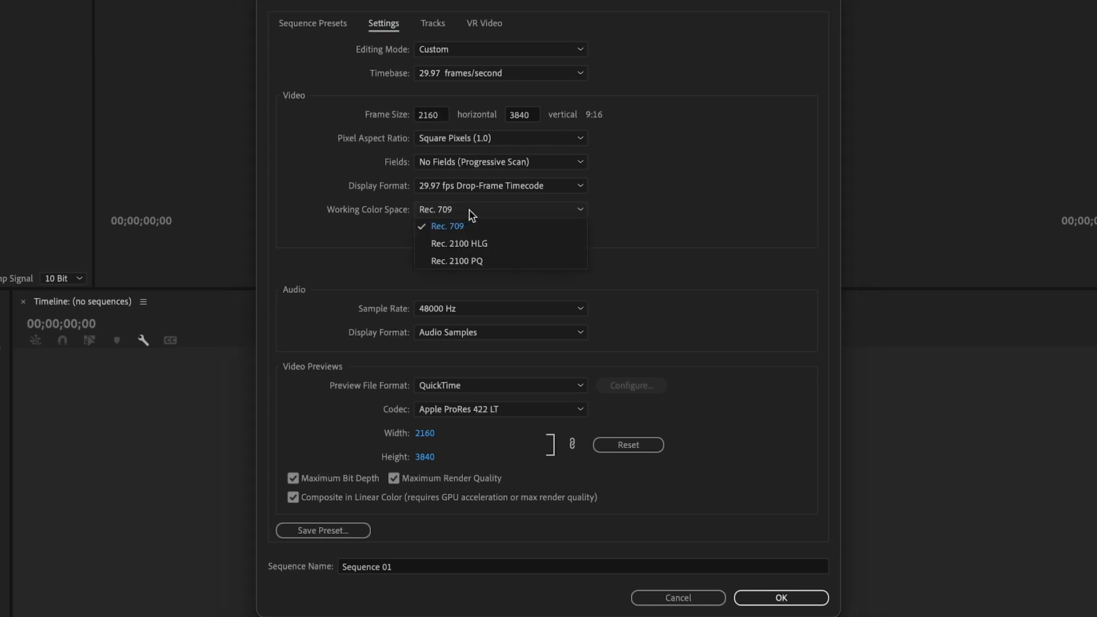
click(471, 215)
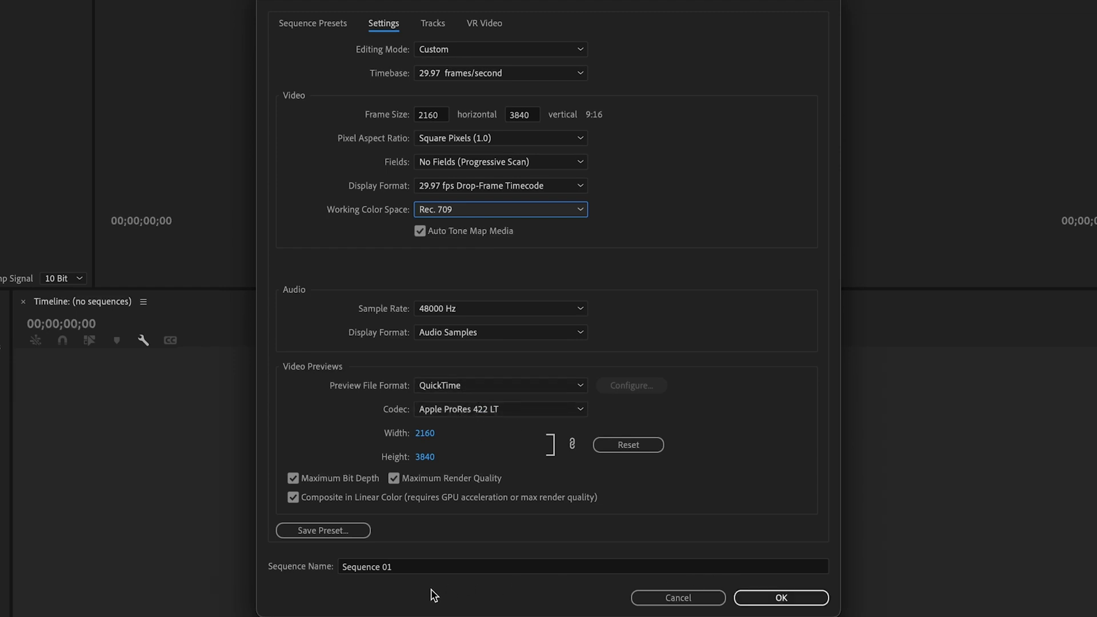
- Name the new sequence Export Settings
click(361, 568)
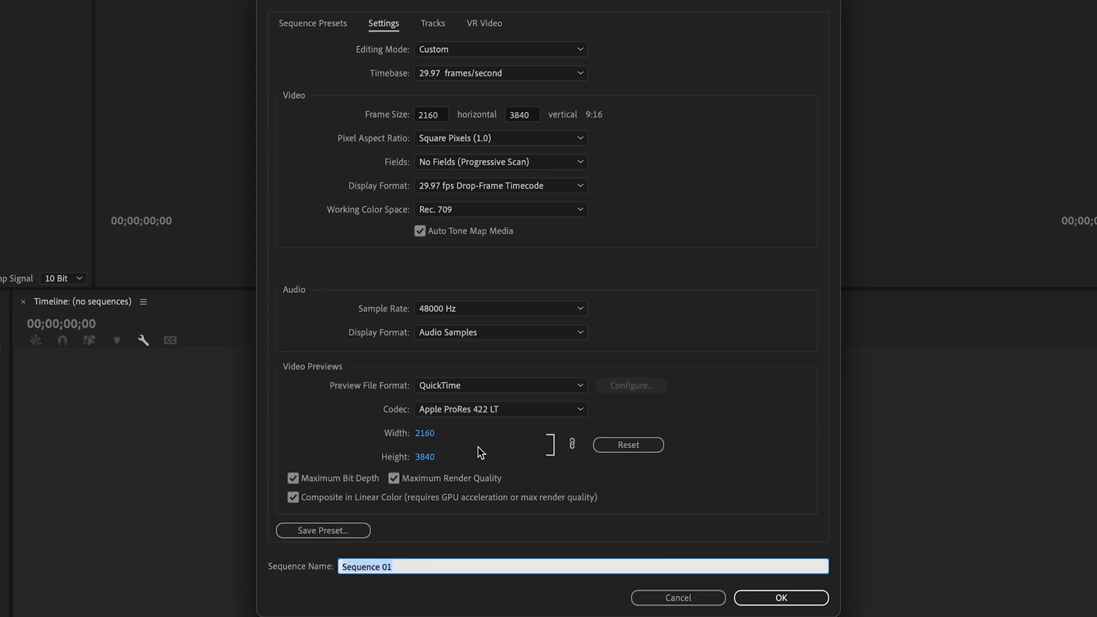
text(Export Settings)
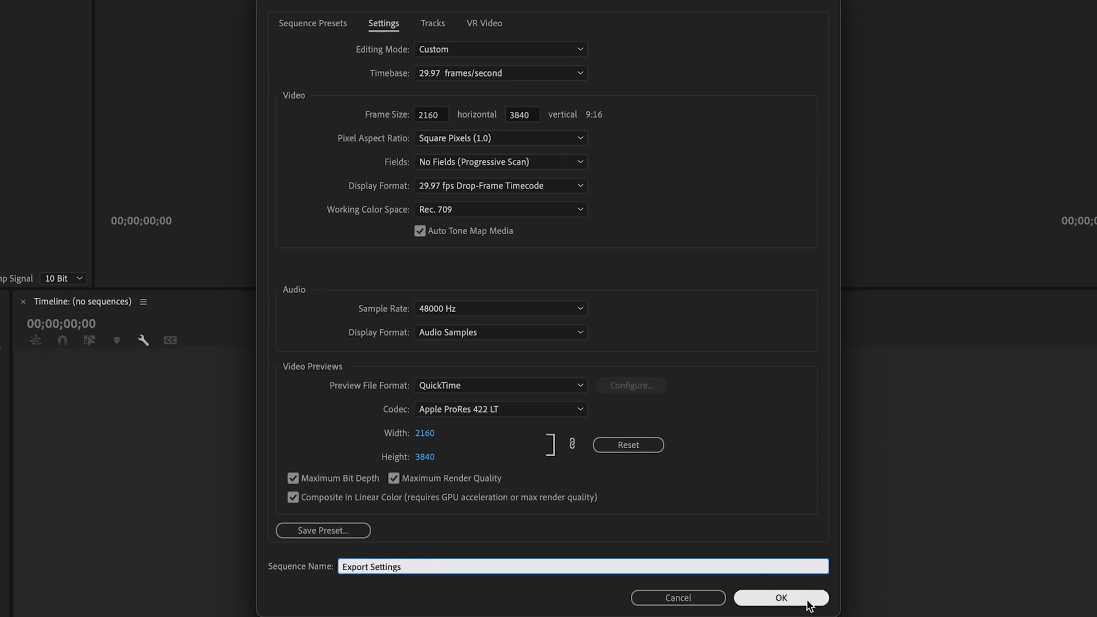
click(640, 410)
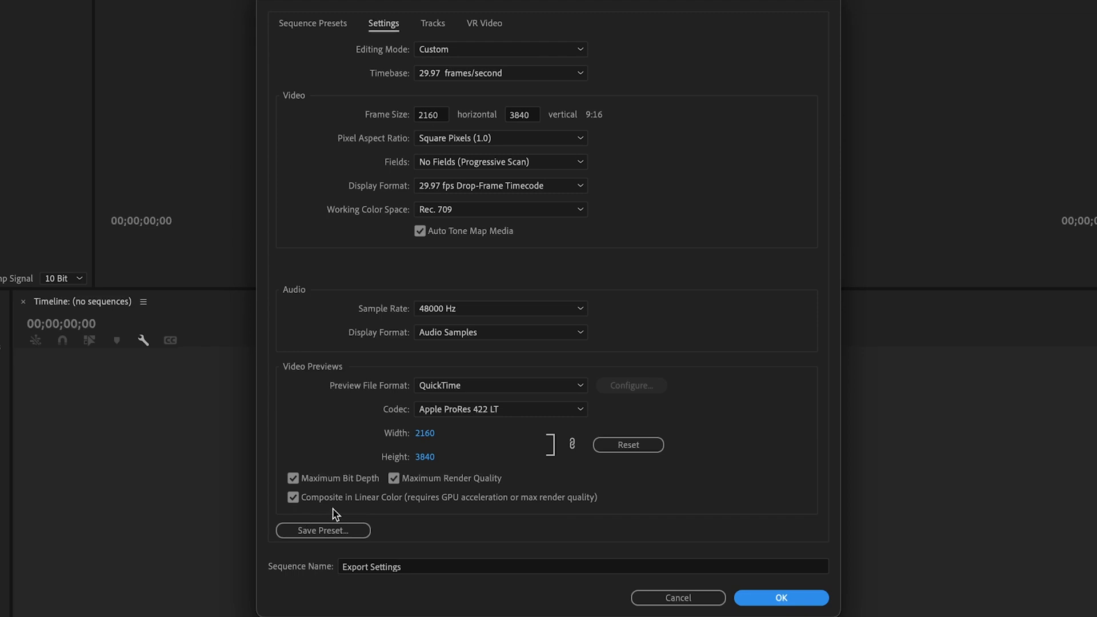
- Save the settings as a sequence preset named Instagram Reels 4k Vert and create the sequence
click(325, 532)
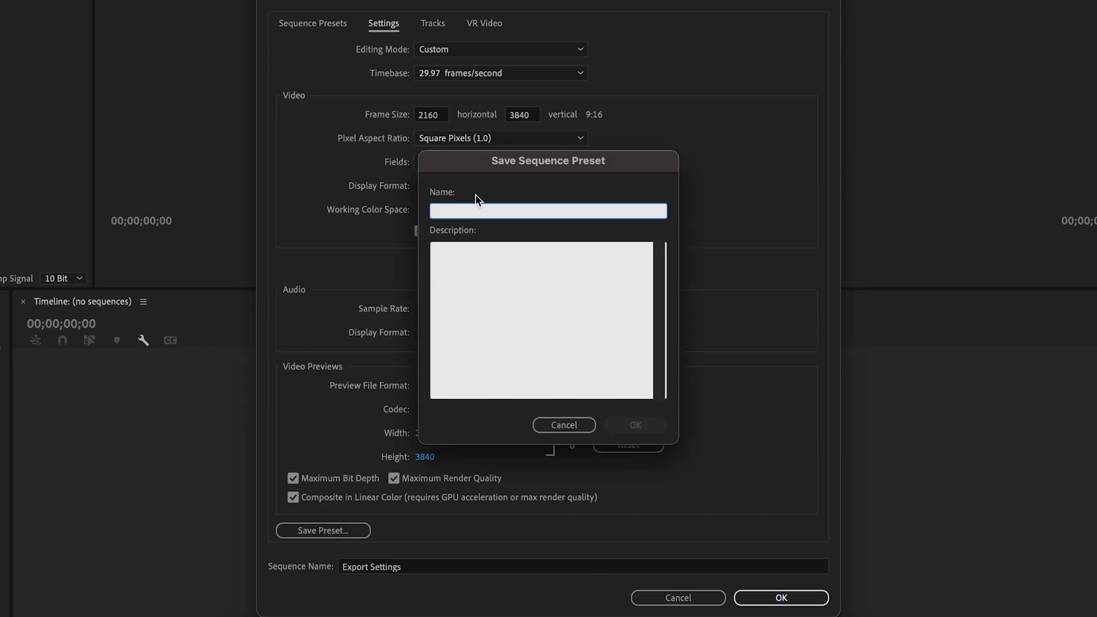
text(Instagra)
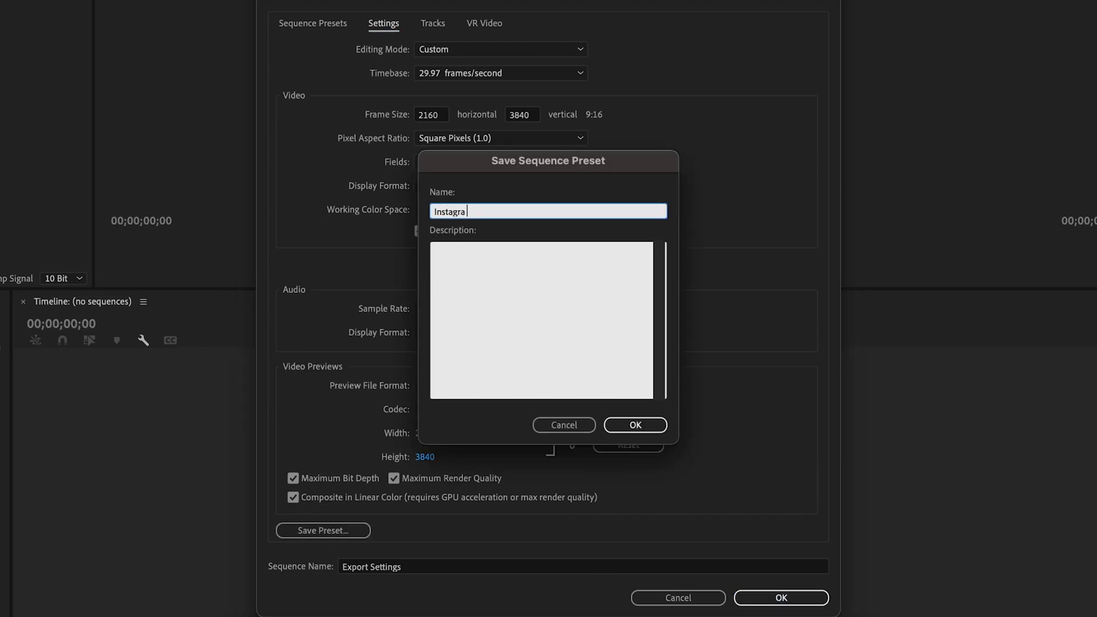
text(m Reels 4k Vert)
click(554, 301)
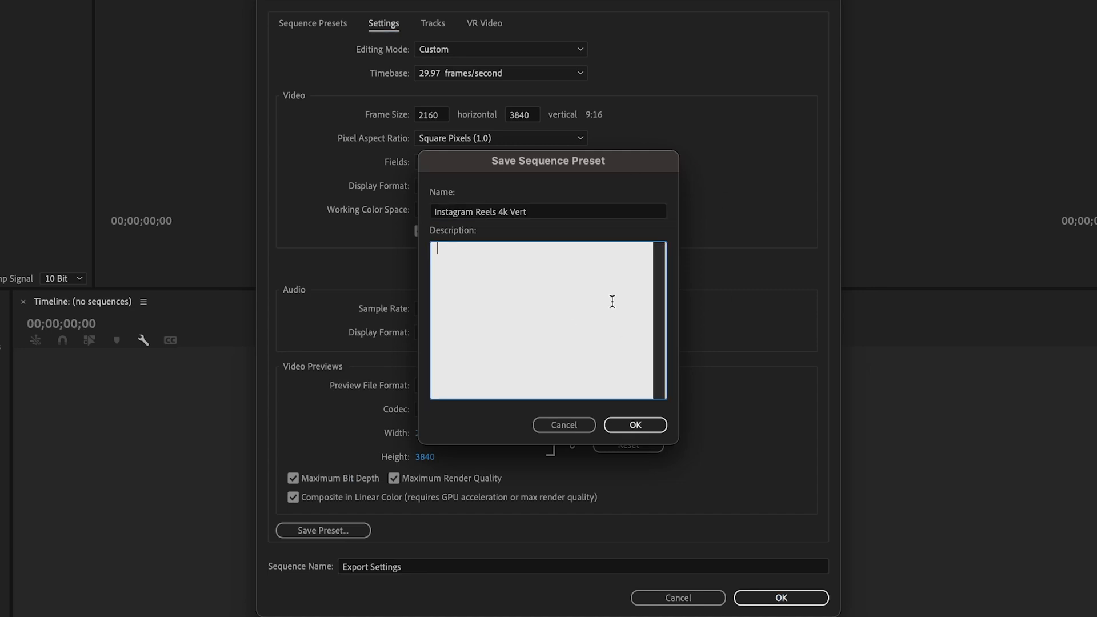
click(620, 423)
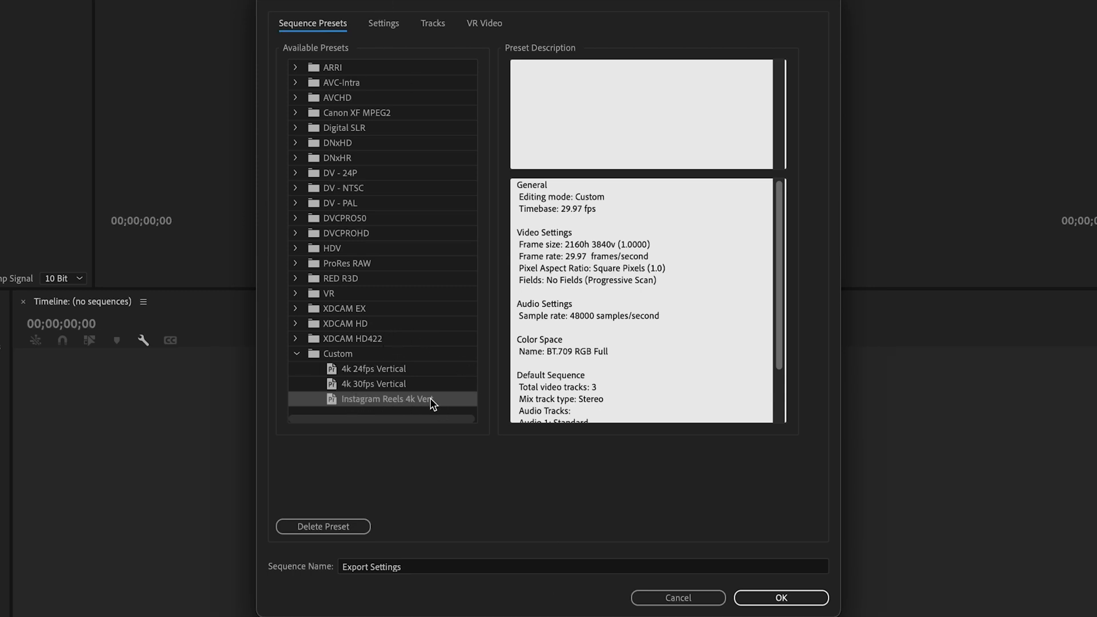
click(800, 600)
- Import C1255.MP4 from the Export Settings Video folder in Finder into the project
click(273, 604)
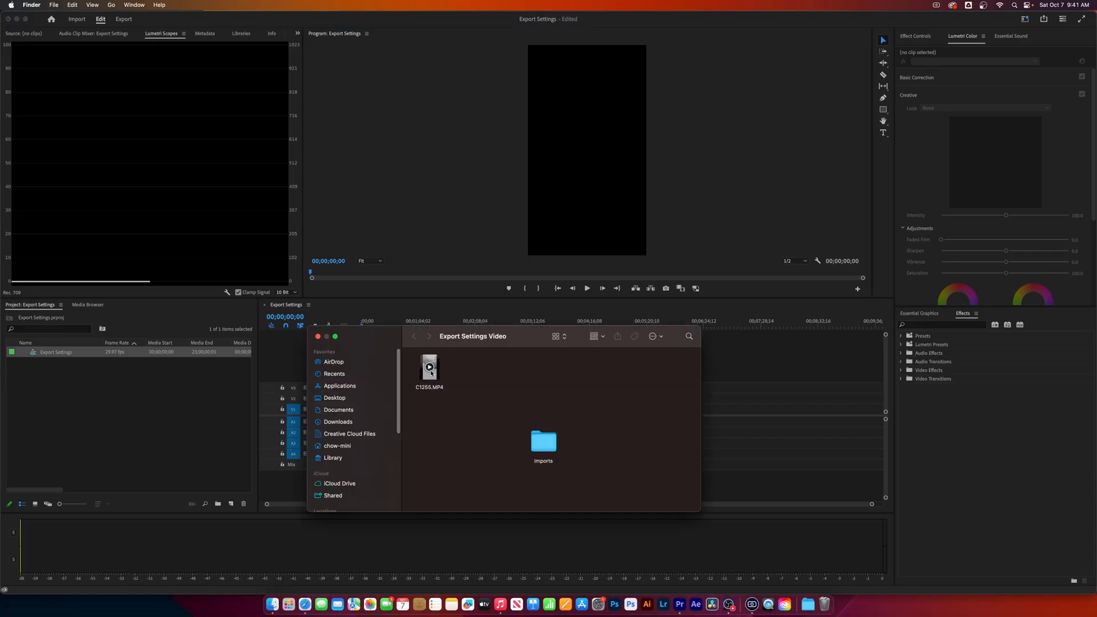
drag(431, 373, 197, 396)
drag(94, 418, 124, 420)
- Mark a range of about 5 seconds in C1255.MP4 and place it at the sequence start, keeping the existing sequence settings
click(103, 273)
mouse_move(105, 274)
mouse_down()
mouse_move(136, 275)
mouse_move(87, 278)
mouse_move(97, 278)
mouse_up()
key(i)
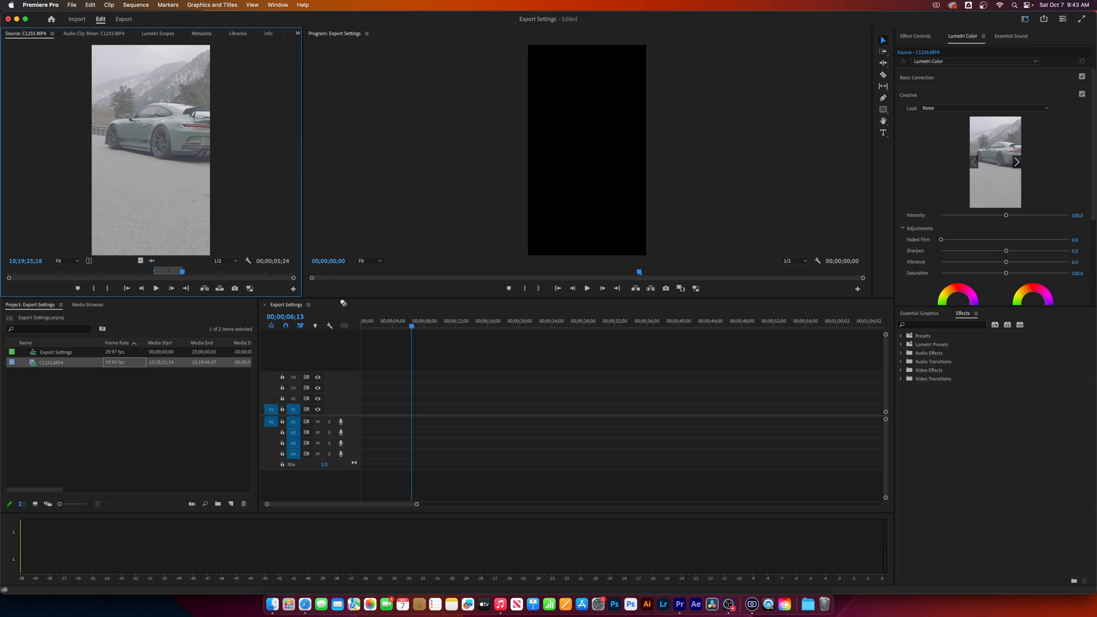
drag(342, 303, 361, 407)
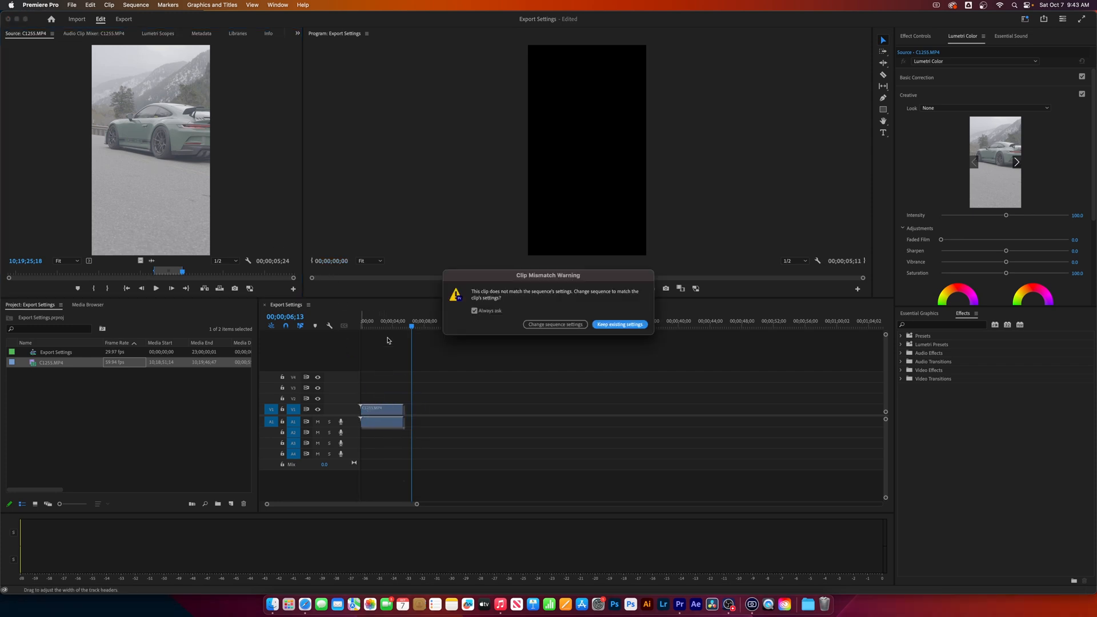
click(621, 324)
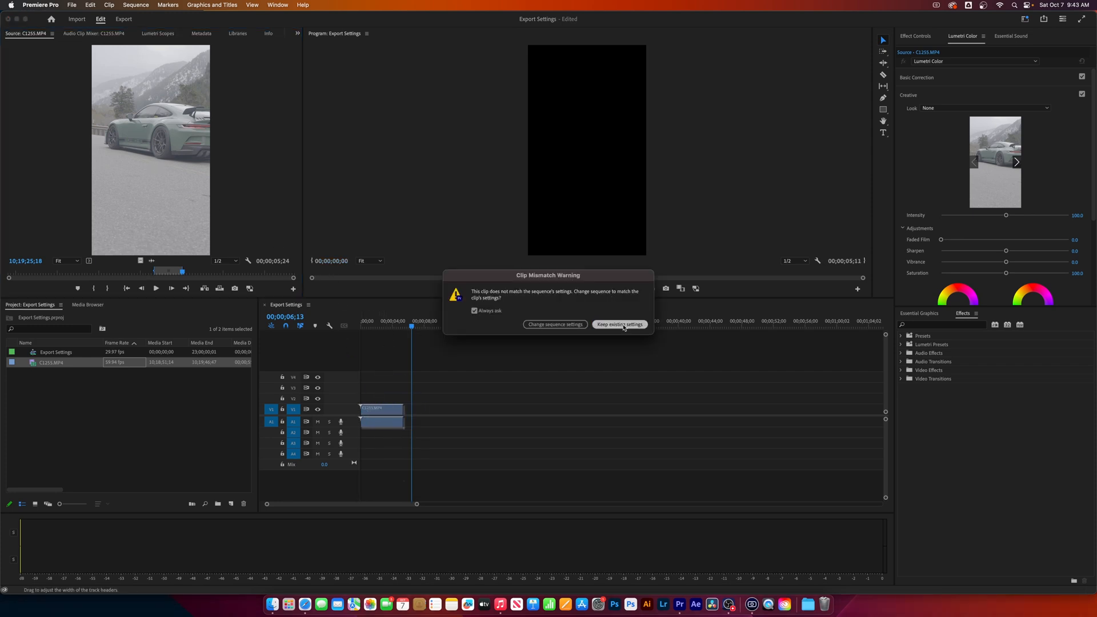
- Slow the C1255.MP4 clip in the timeline to 50% speed and play it from the beginning
click(373, 320)
right_click(384, 408)
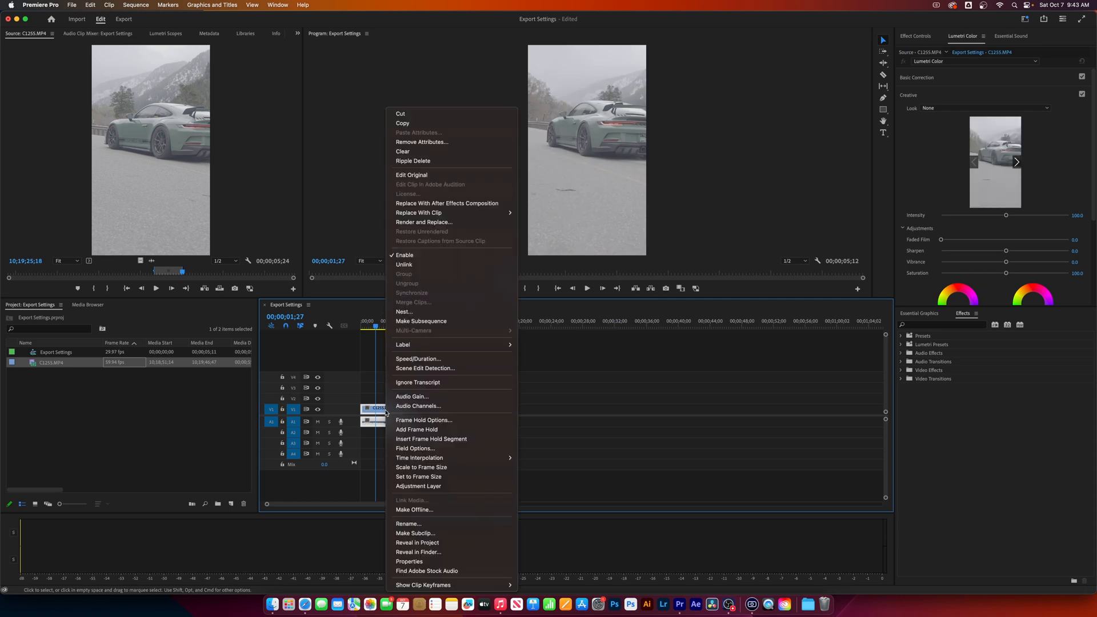
click(429, 359)
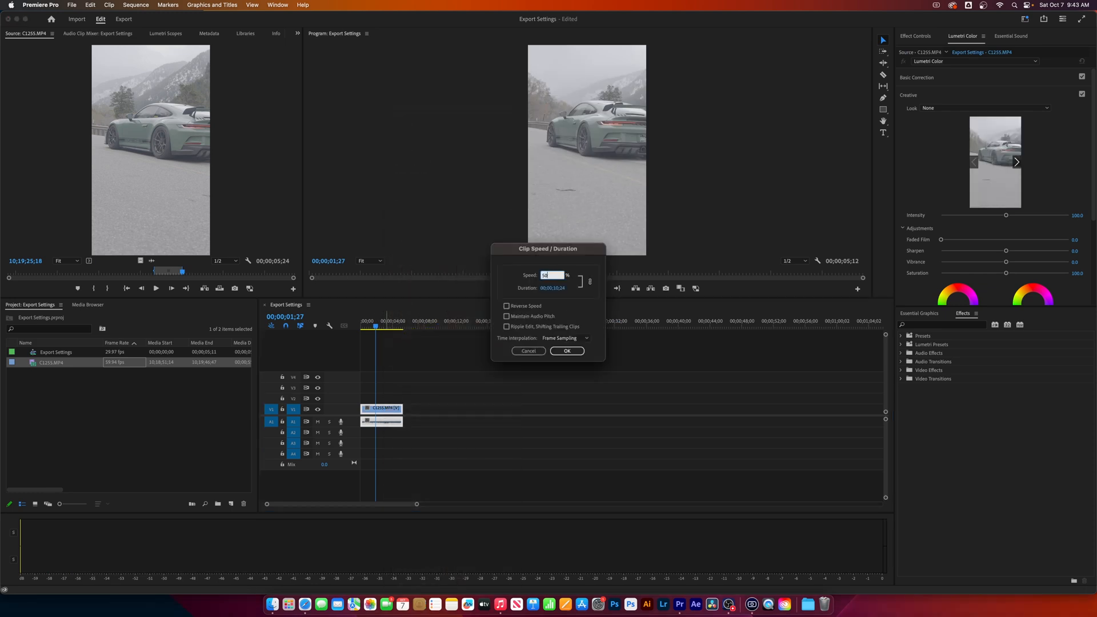
text(50)
key(Return)
drag(378, 328, 330, 325)
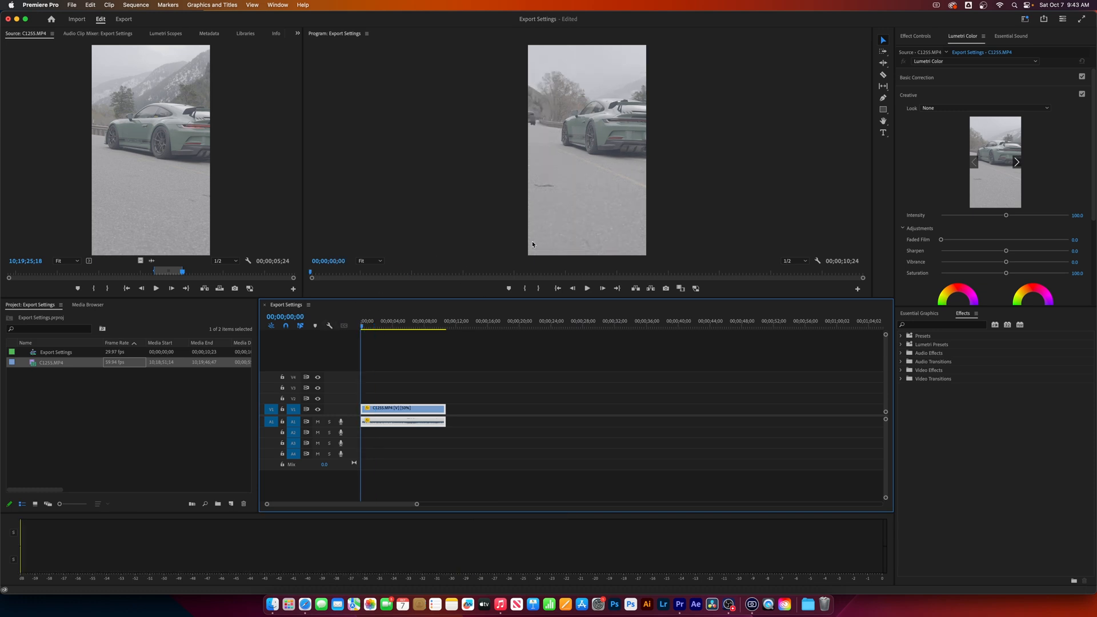
key(space)
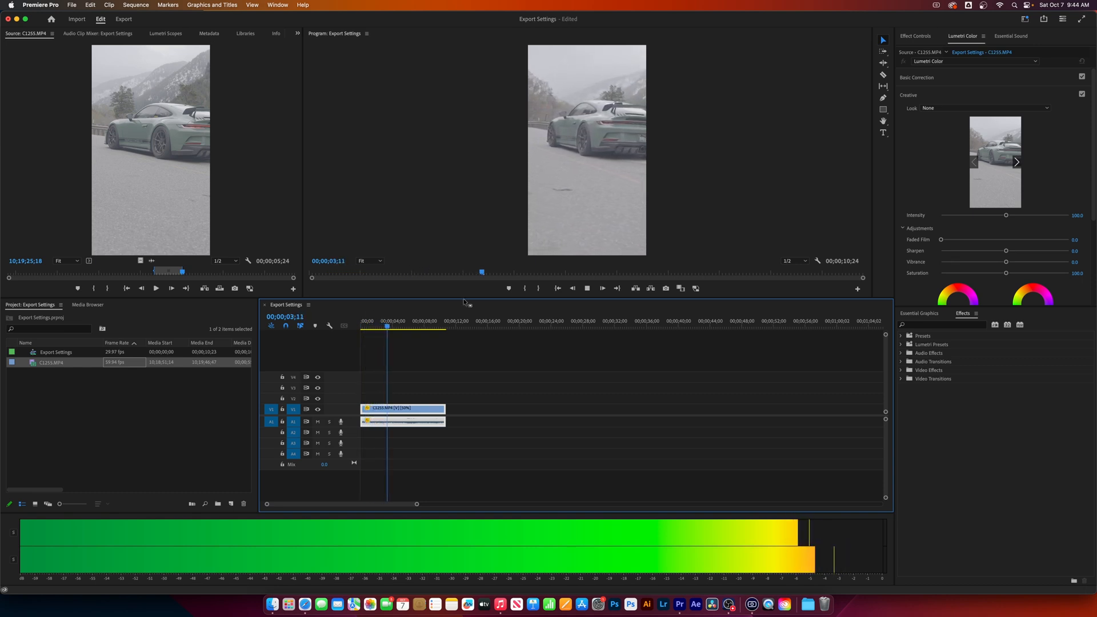
- Create an adjustment layer and place it on track V4 over the whole car clip
right_click(70, 405)
mouse_move(114, 443)
click(189, 484)
click(598, 334)
drag(63, 352, 389, 376)
- Apply the Neutral A7s3_Legacy_65x creative look to the adjustment layer in Lumetri Color
click(964, 75)
click(964, 74)
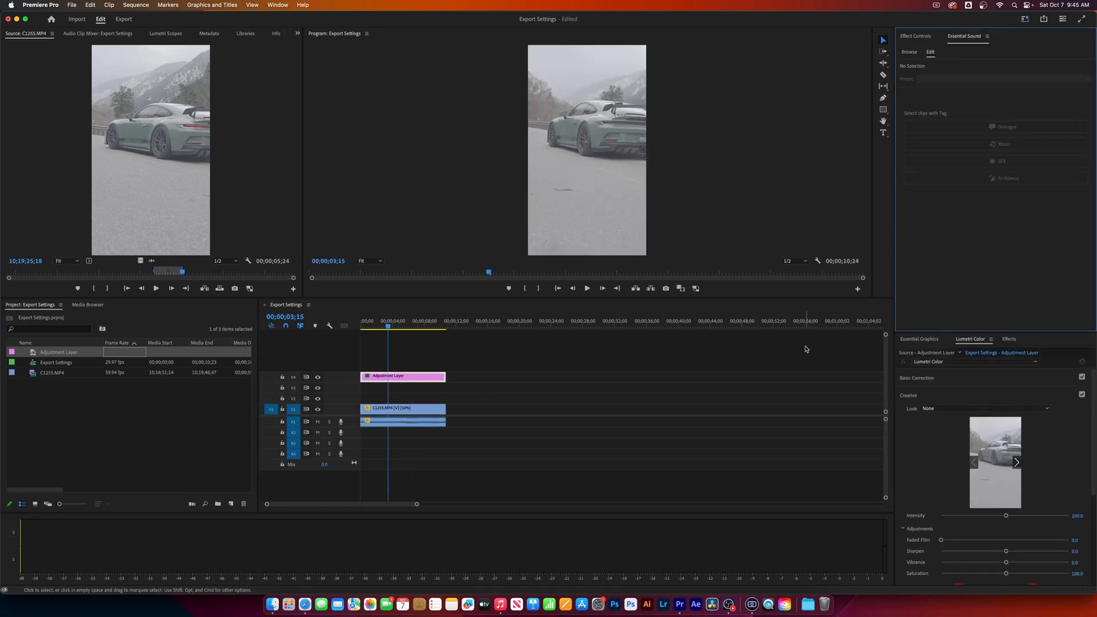
click(401, 378)
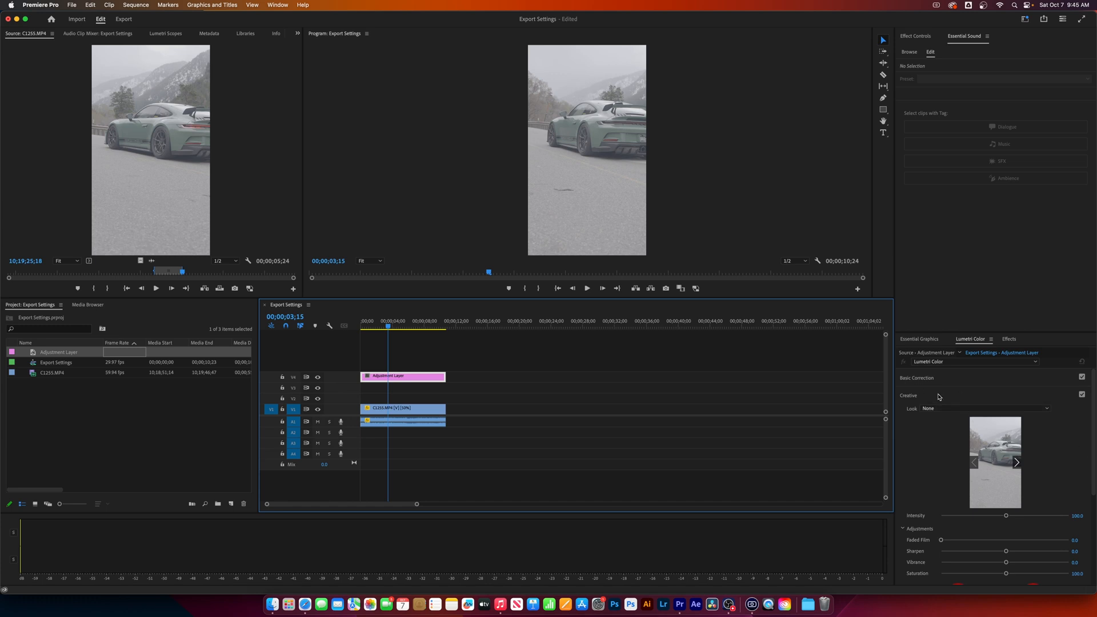
click(970, 409)
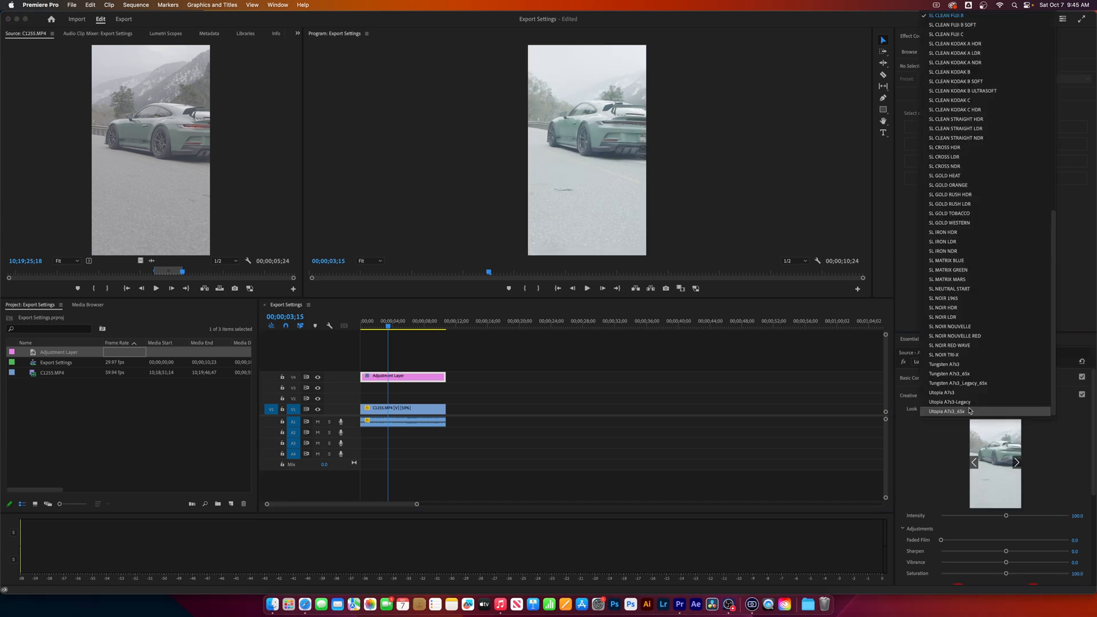
scroll(1021, 294, up, 10)
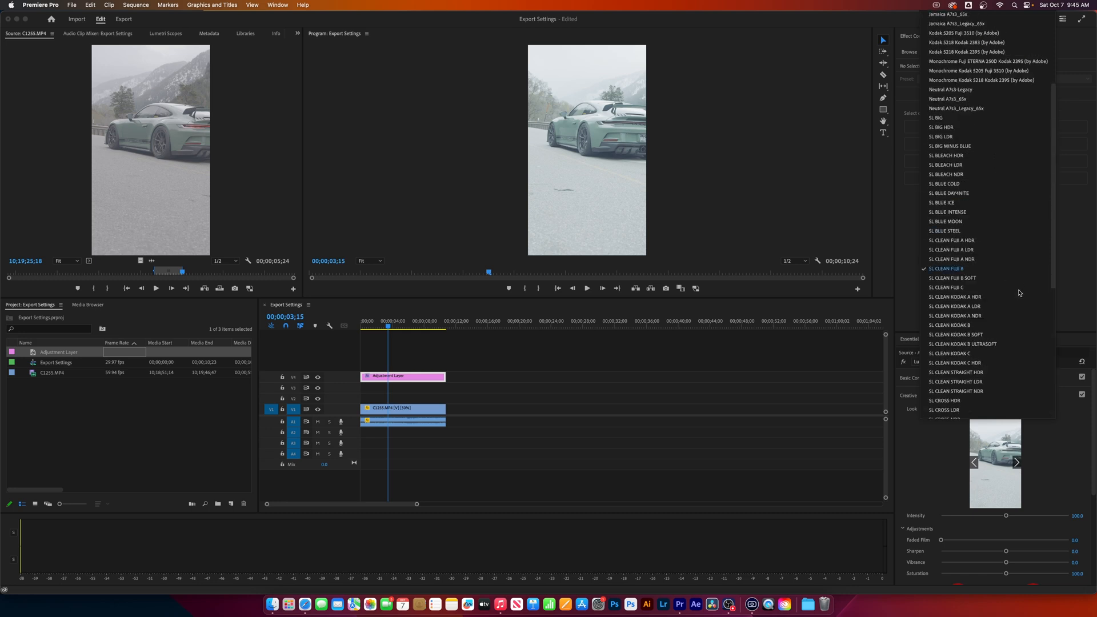
click(974, 108)
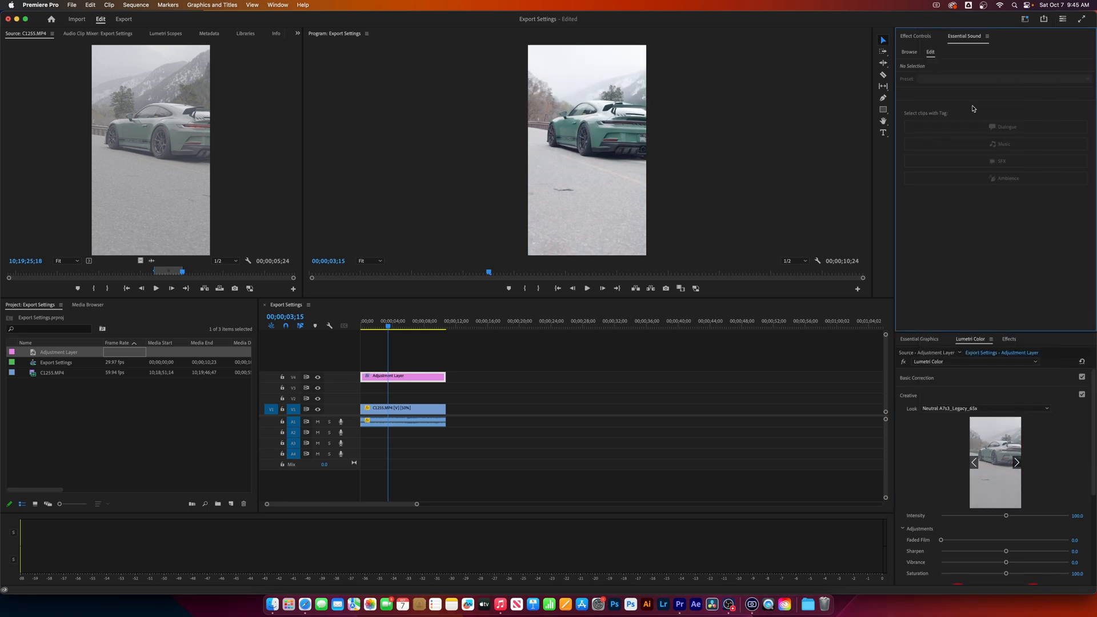
- Grade the adjustment layer with temperature 13.7, saturation 134.4, exposure -0.2, contrast about 38, highlights -8.4, shadows -53.5, whites -5.7 and blacks -24.4
click(946, 379)
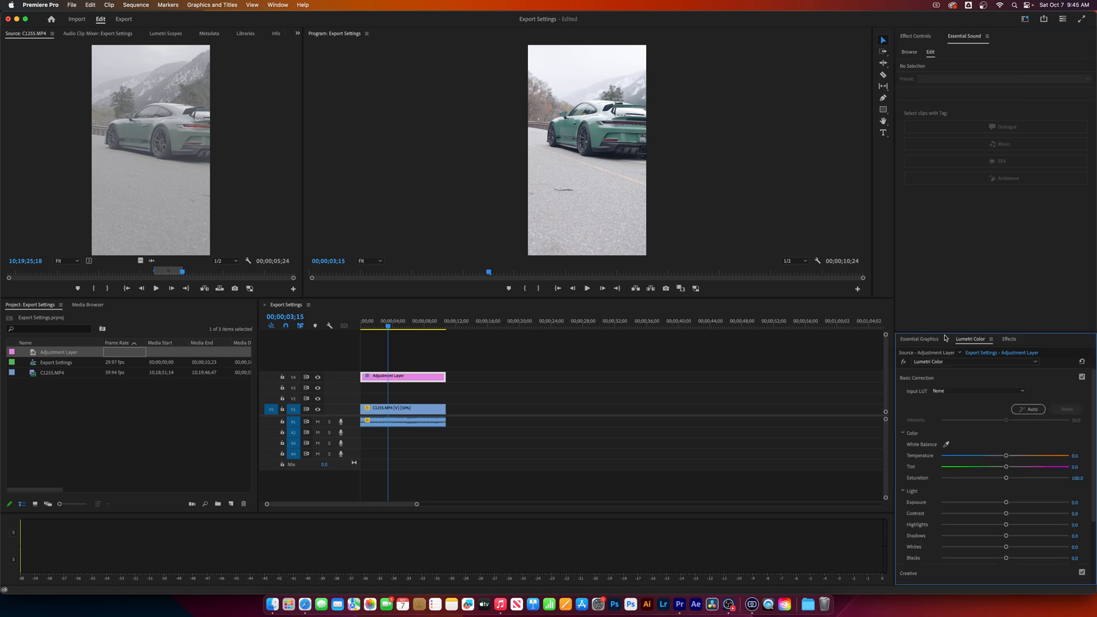
drag(947, 333, 960, 194)
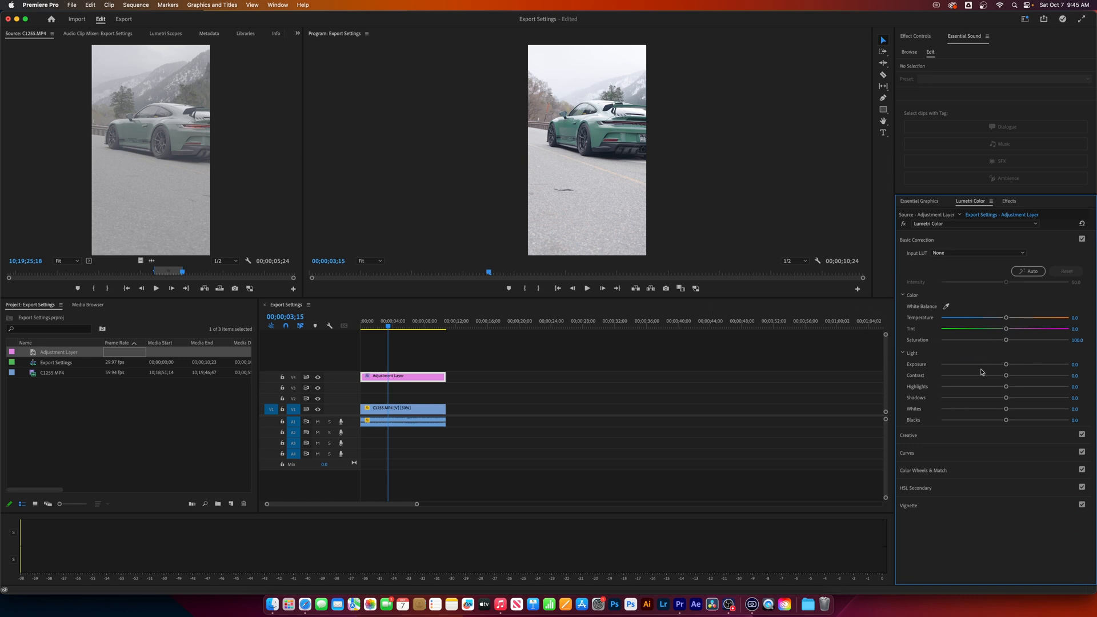
drag(1009, 378, 1028, 374)
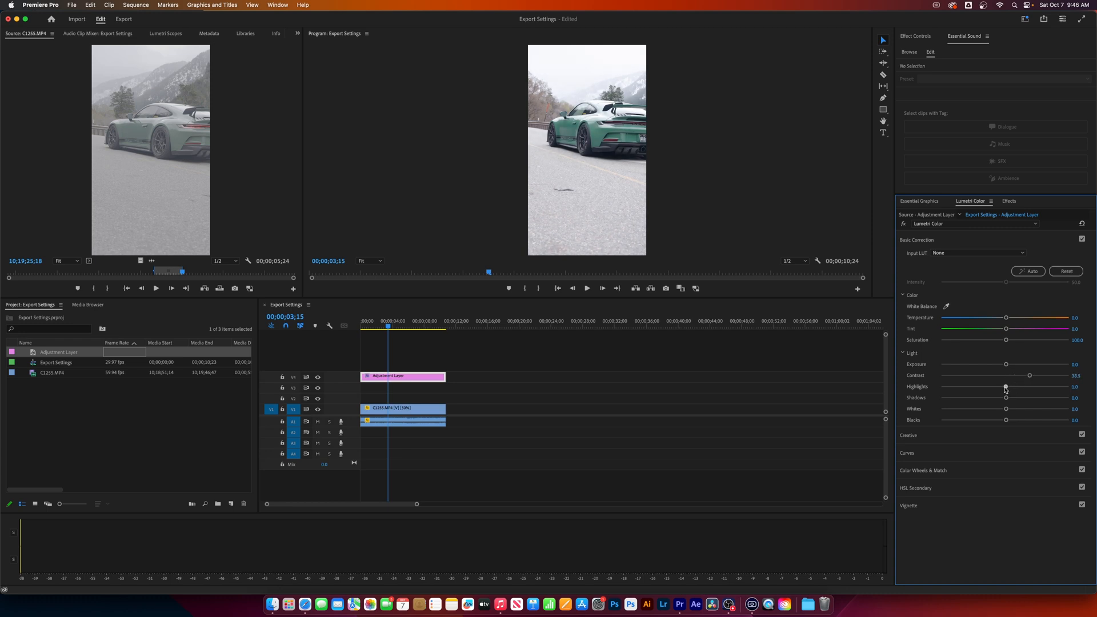
drag(1007, 365, 996, 422)
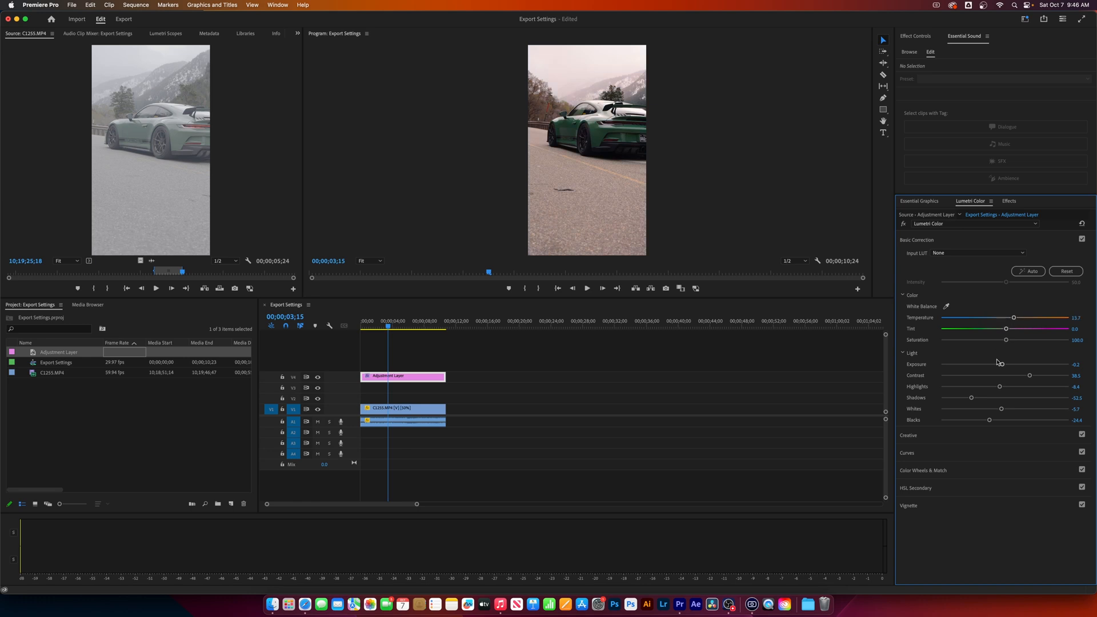
drag(1017, 342, 1027, 342)
- Play the graded sequence from its start to check the look, and return to the beginning
click(320, 326)
key(Home)
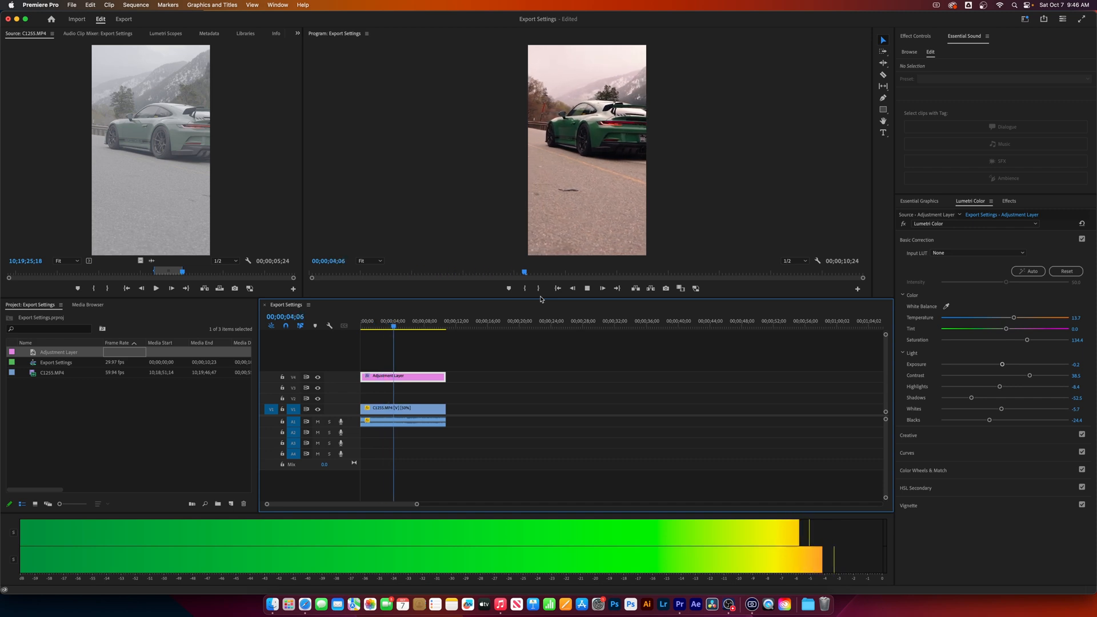
key(space)
key(Home)
- Nest the car clip's video and audio beneath the adjustment layer into a new sequence
drag(470, 453, 383, 415)
right_click(383, 416)
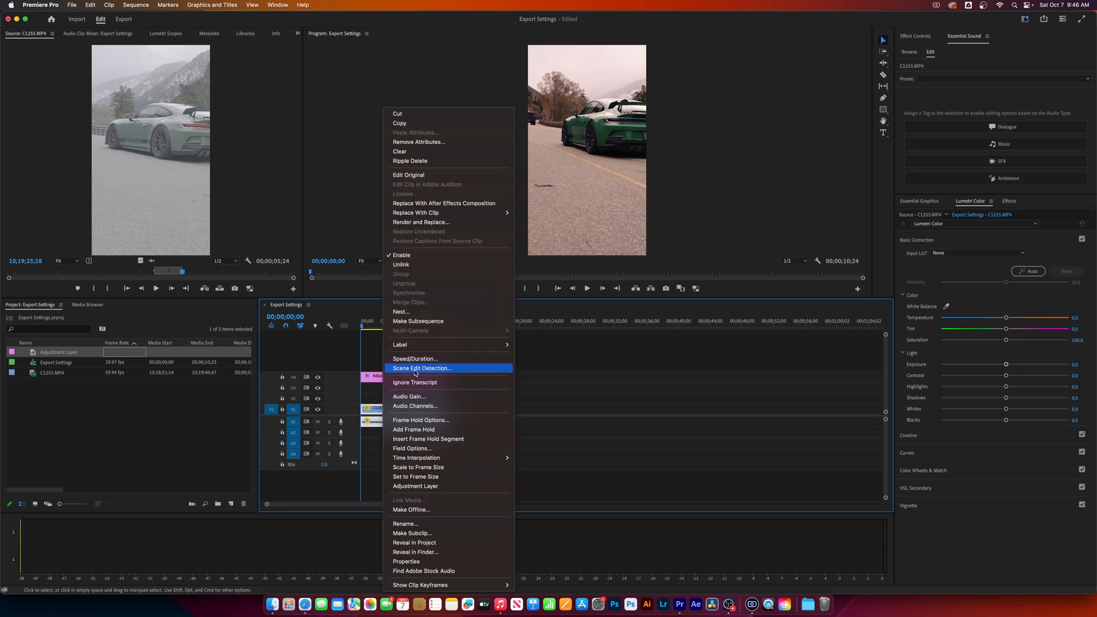
click(401, 312)
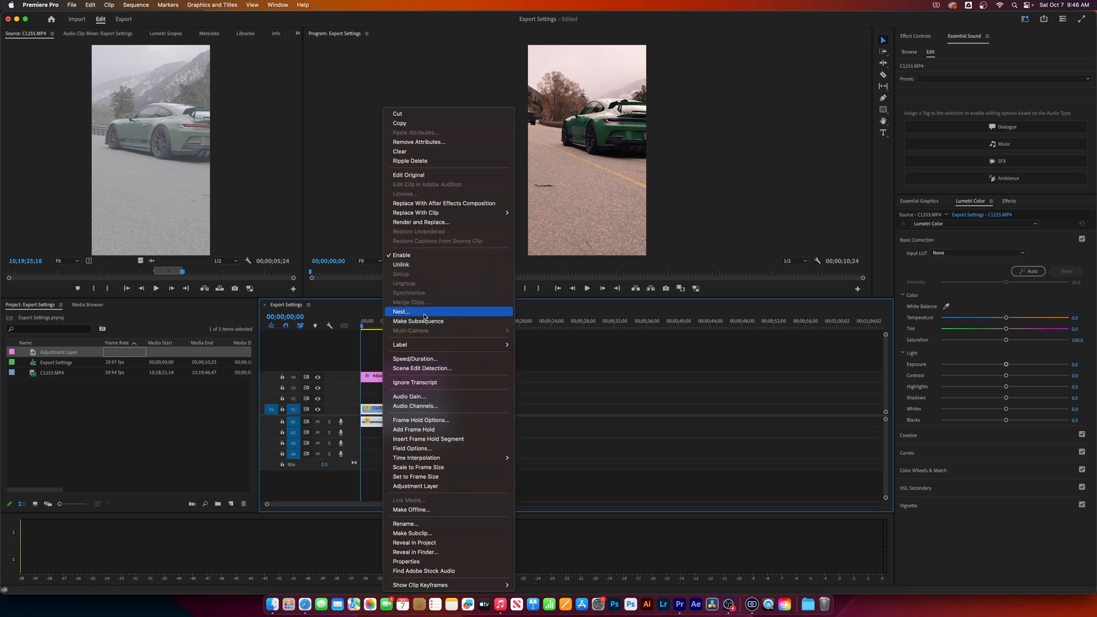
click(570, 315)
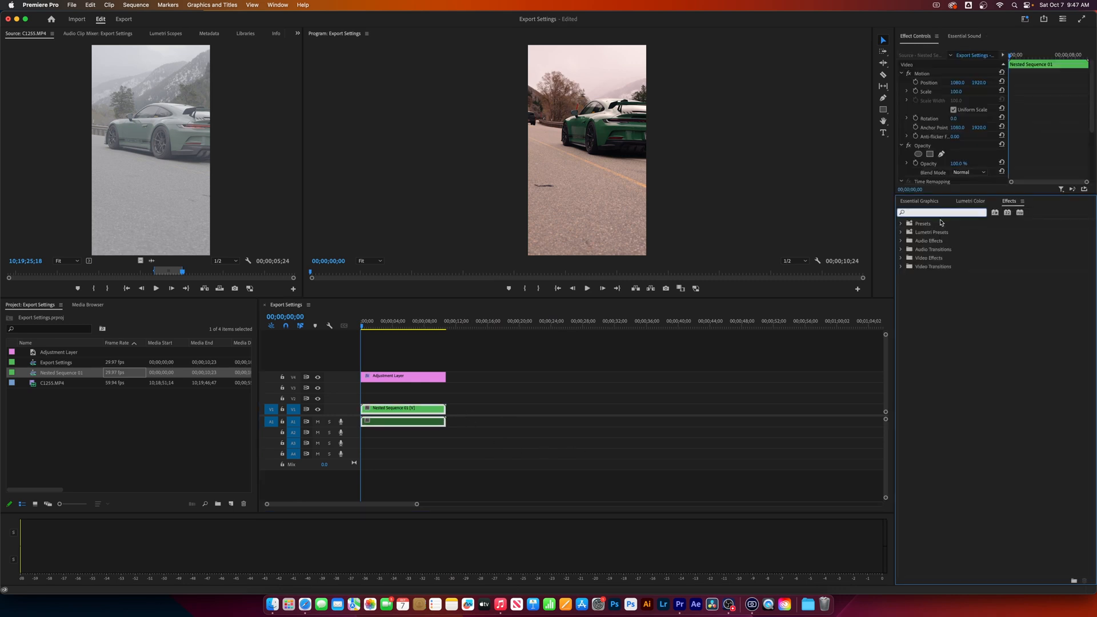
- Apply the Warp Stabilizer effect to the nested car clip and set its smoothness to 10%
text(war)
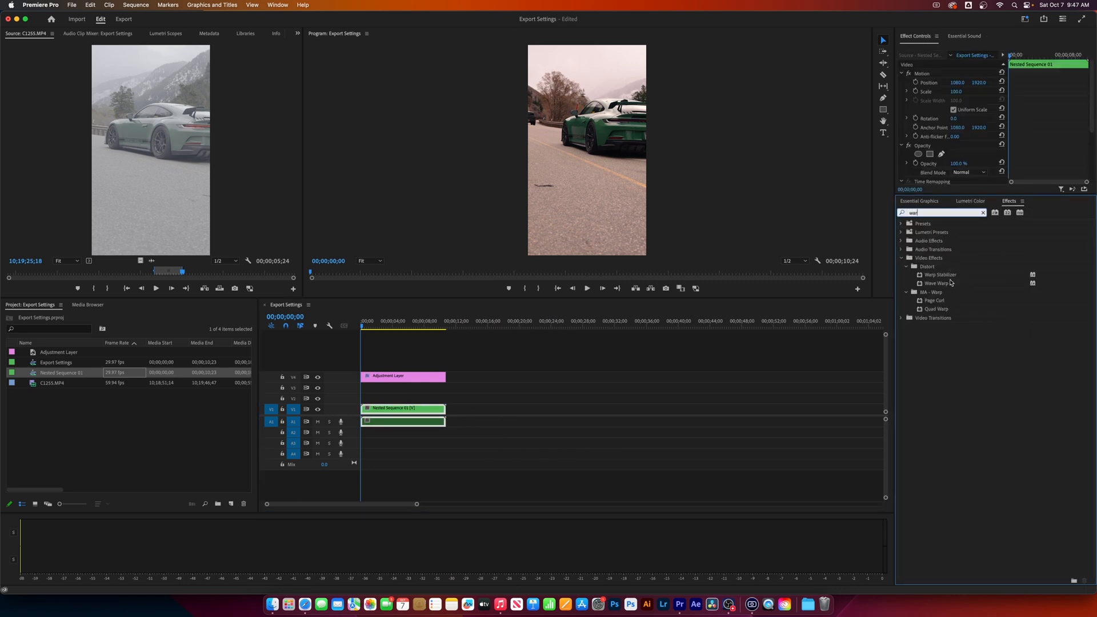
drag(941, 275, 411, 409)
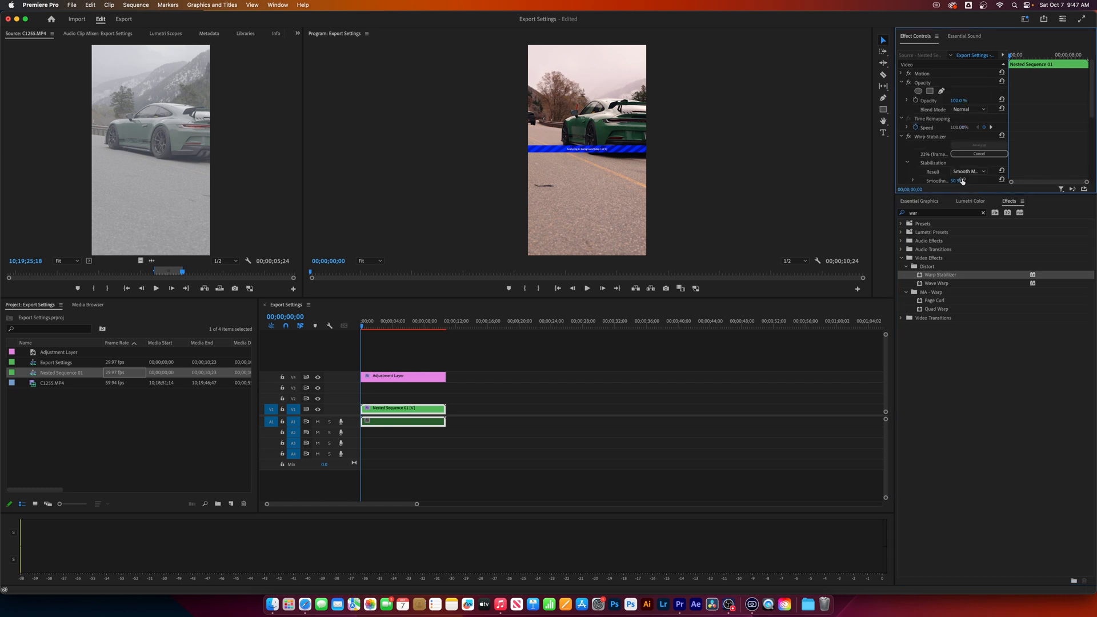
click(960, 180)
text(10)
key(Return)
scroll(945, 113, down, 1)
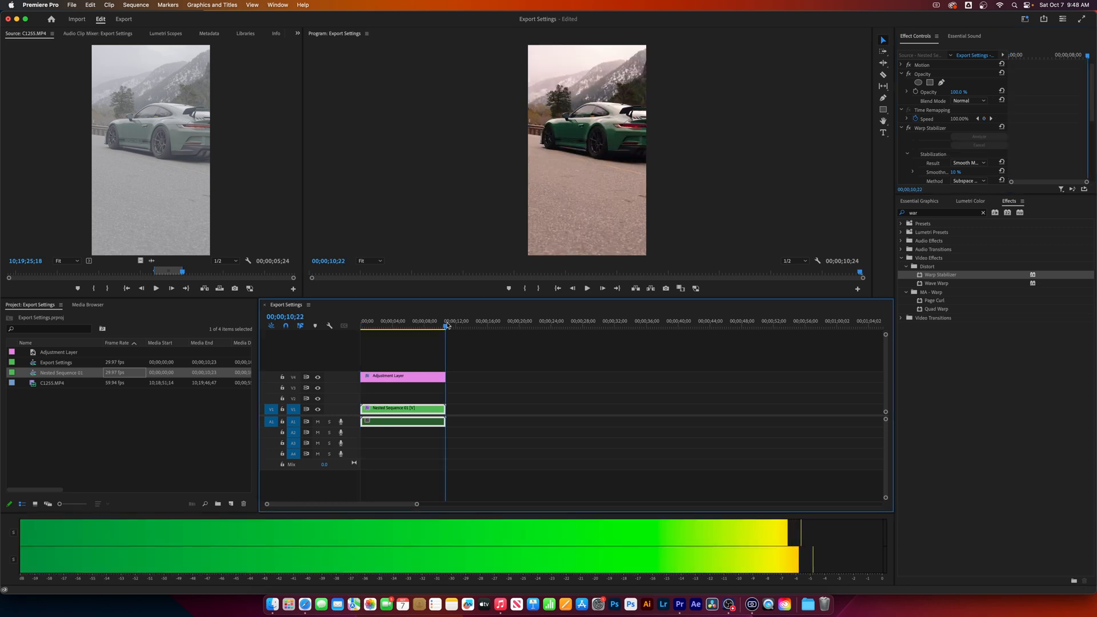
- Mark the sequence's out point at the end of the clips, at 00;00;10;22, and scrub back through the marked range
drag(445, 324, 446, 325)
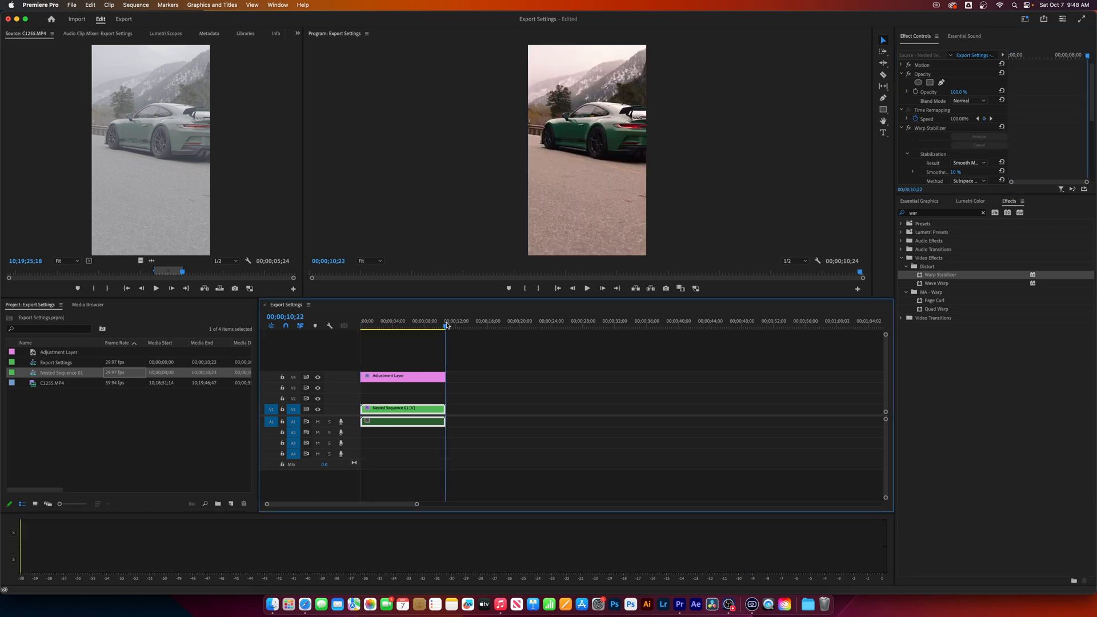
key(o)
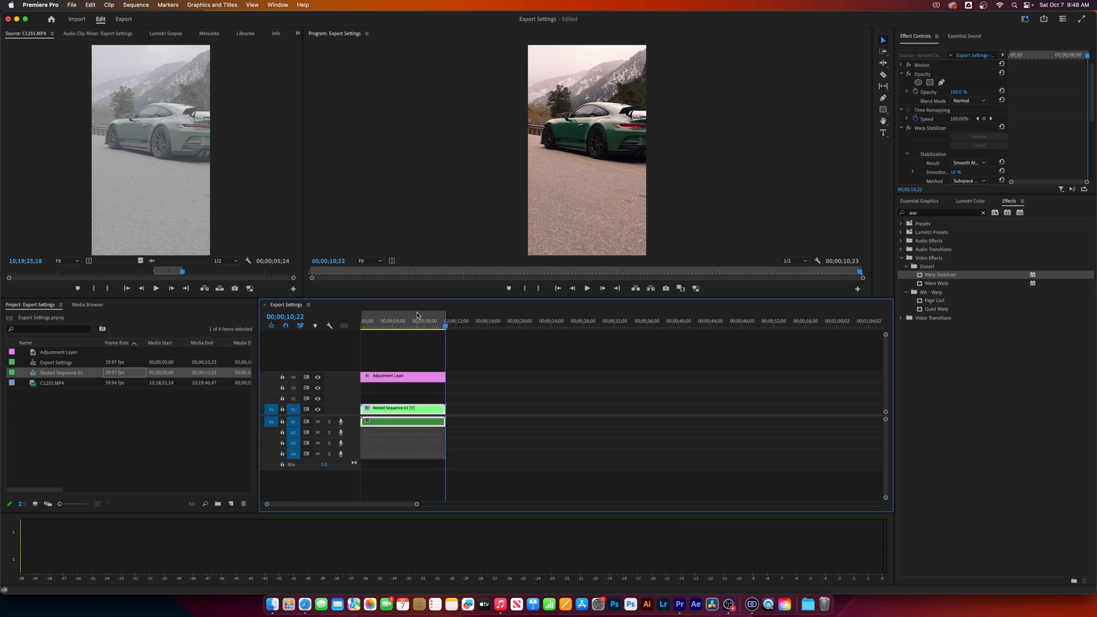
click(447, 329)
key(space)
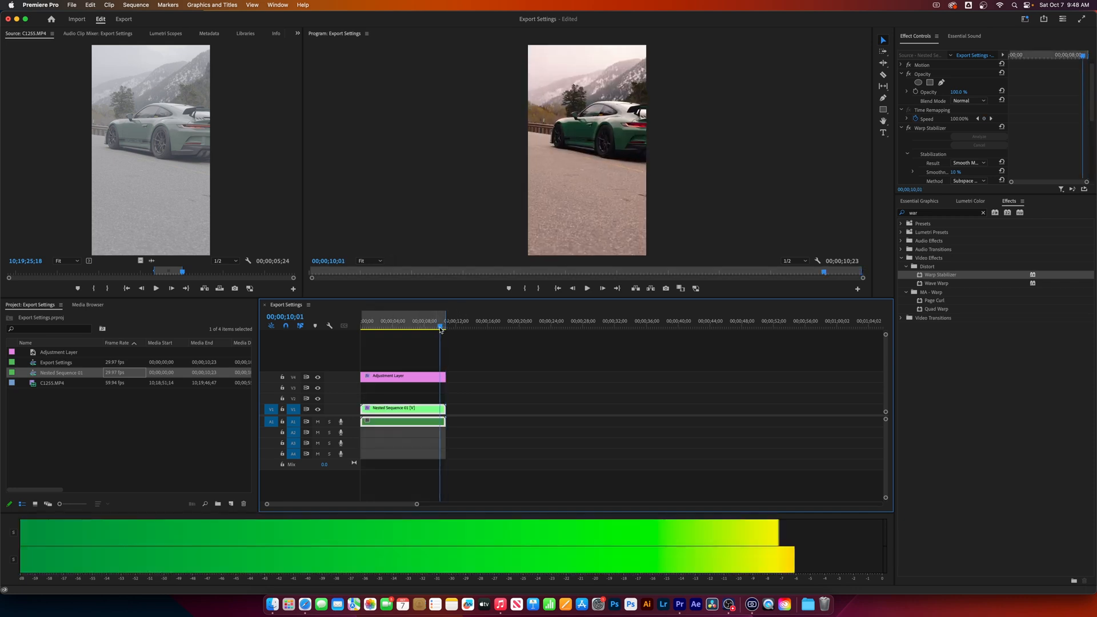
drag(463, 320, 386, 324)
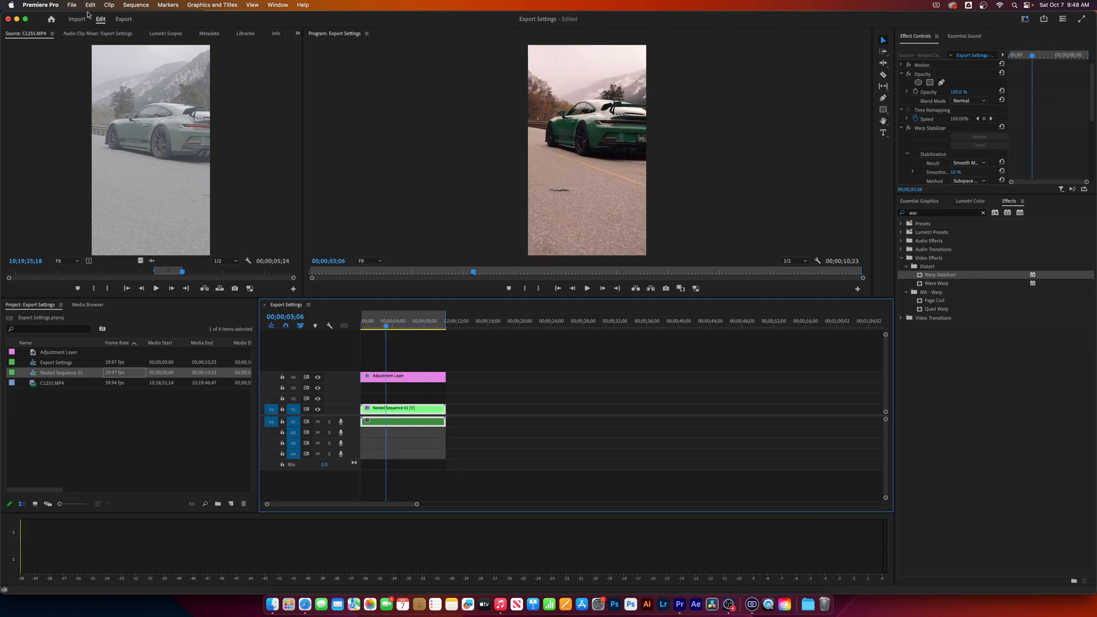
- Open the sequence's export settings and enable Render at Maximum Depth and Use Maximum Render Quality for the video
click(124, 19)
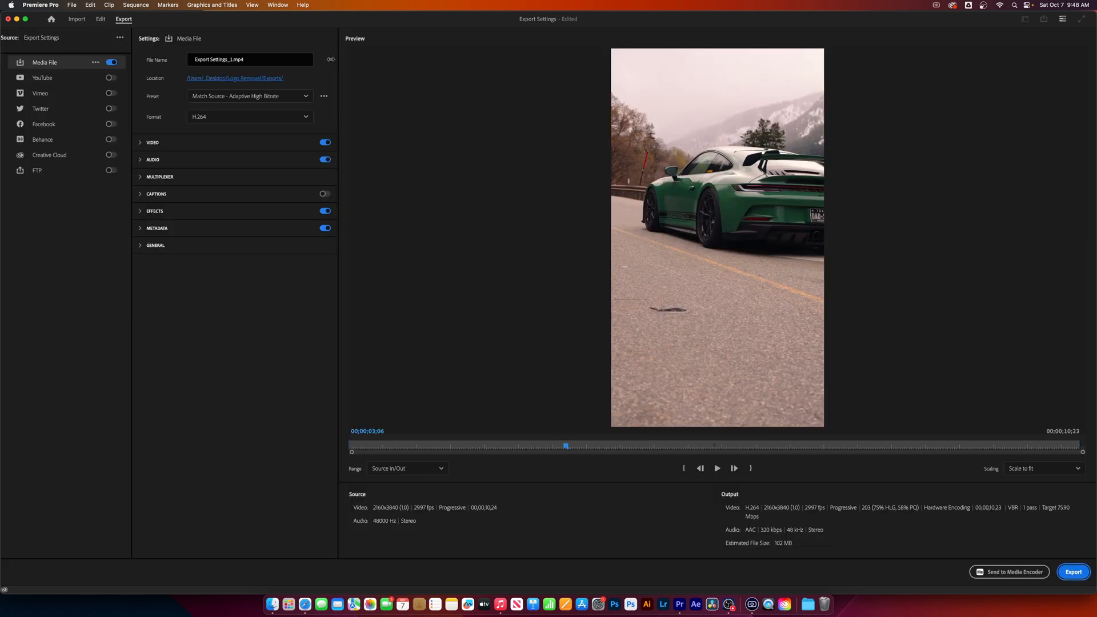
click(291, 96)
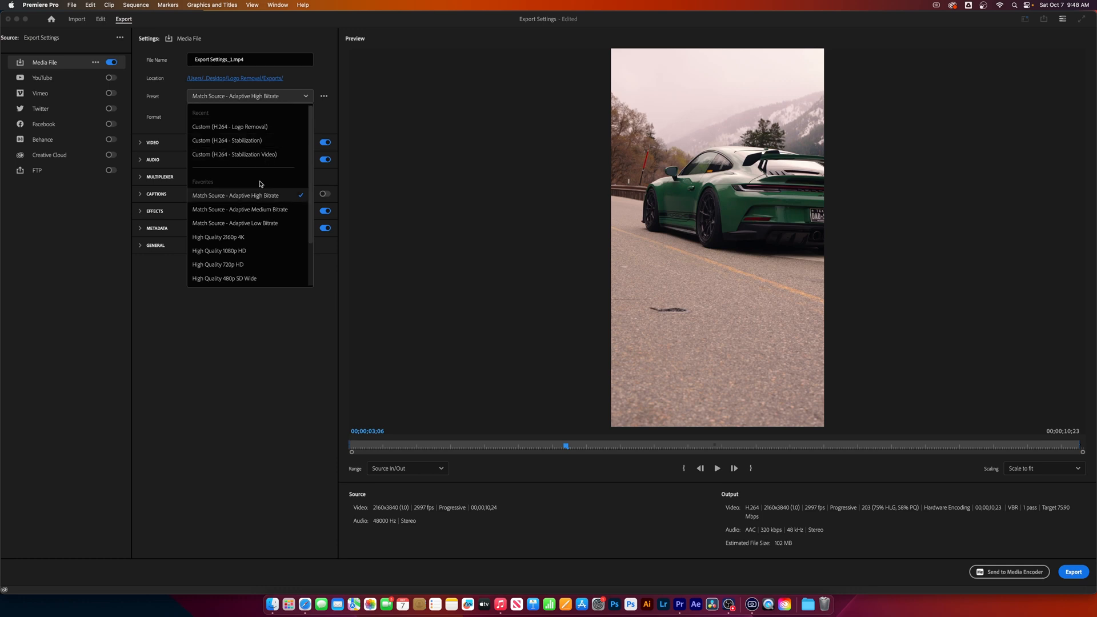
click(326, 70)
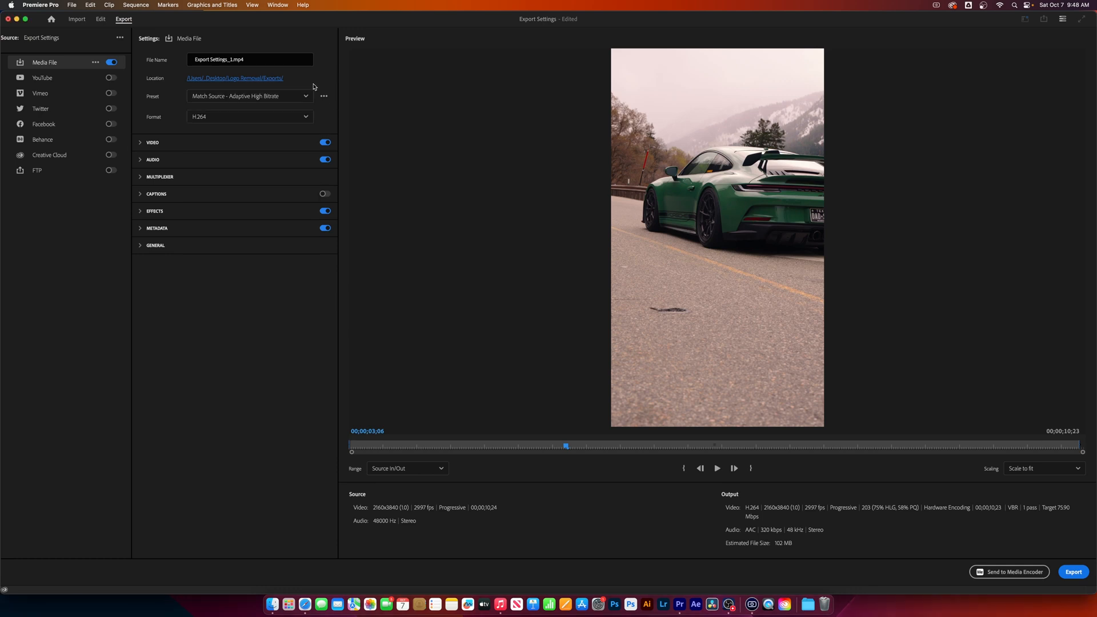
click(141, 144)
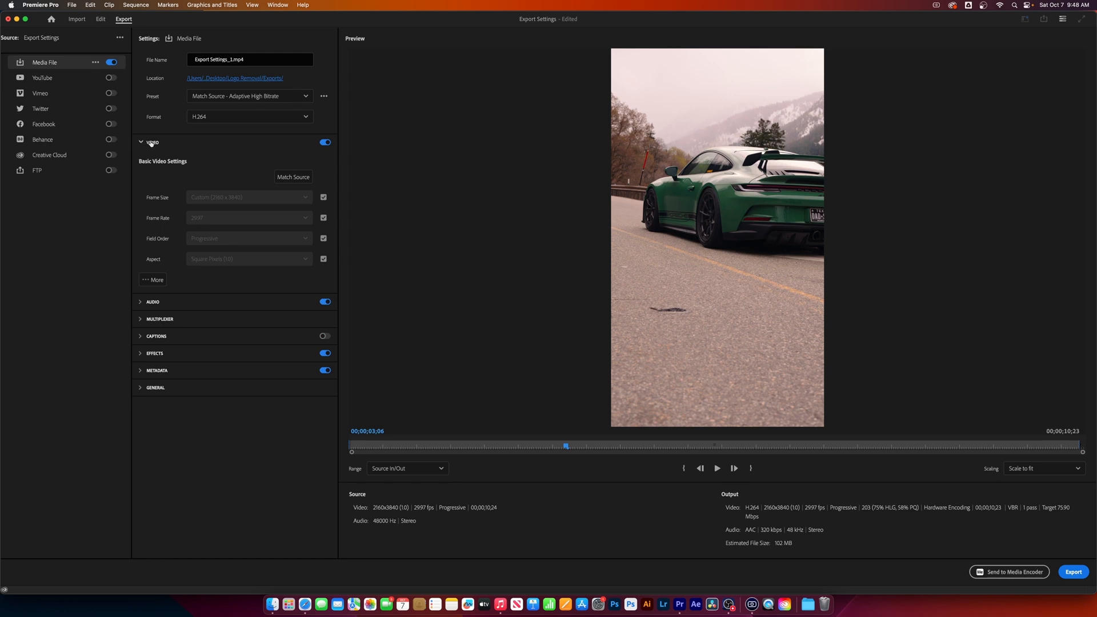
click(153, 280)
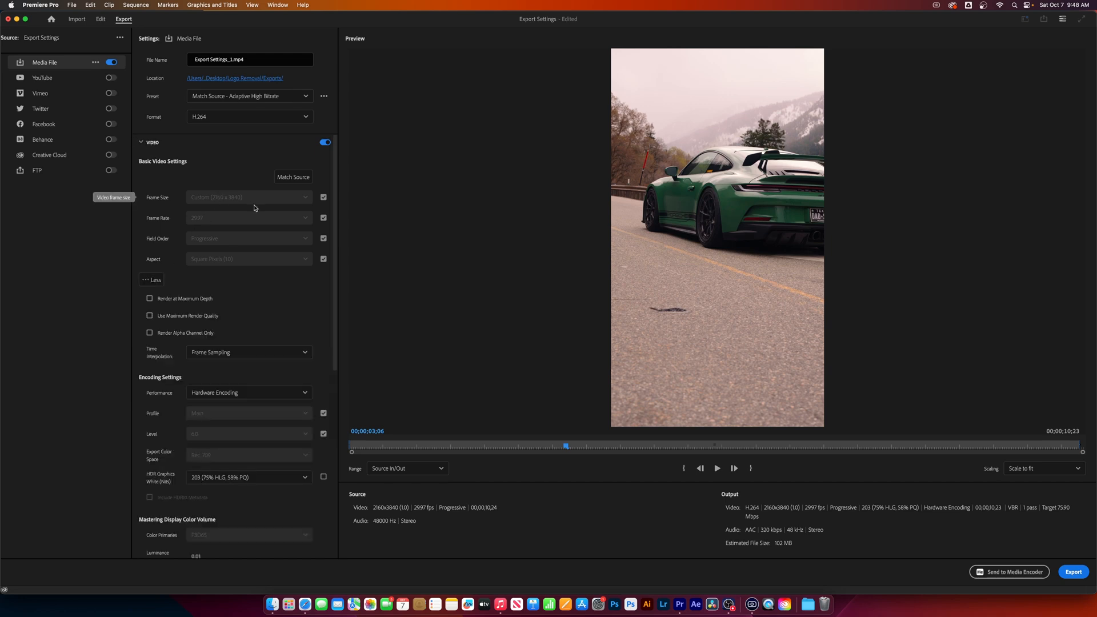
scroll(172, 257, down, 1)
click(150, 282)
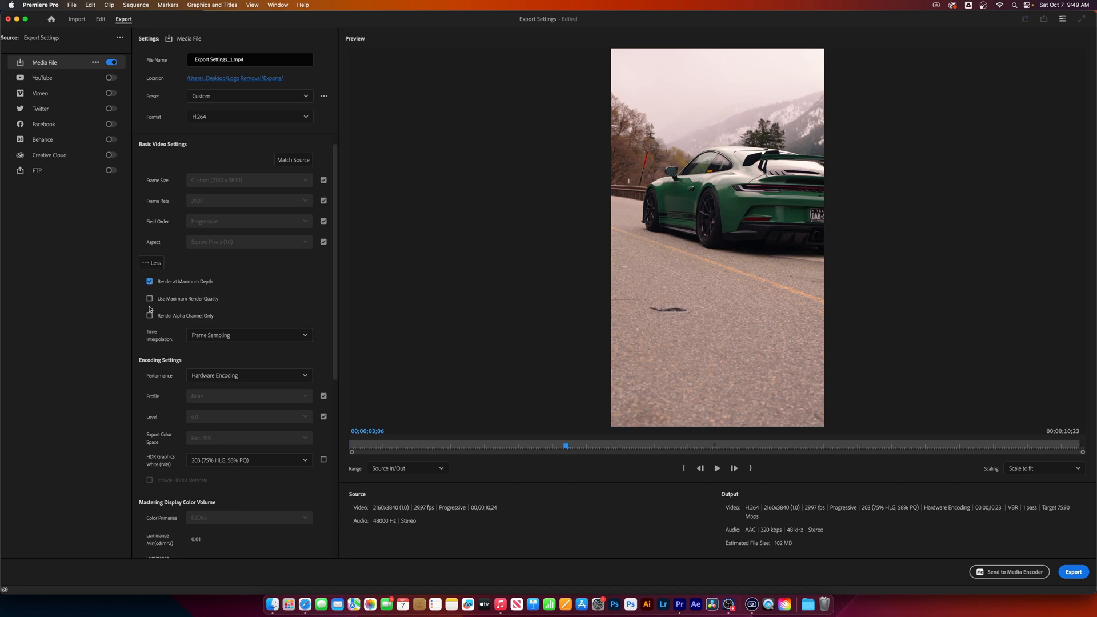
click(149, 301)
- Set the target bitrate to 15 Mbps, keep VBR, 1 pass encoding, and export the sequence
drag(337, 202, 327, 382)
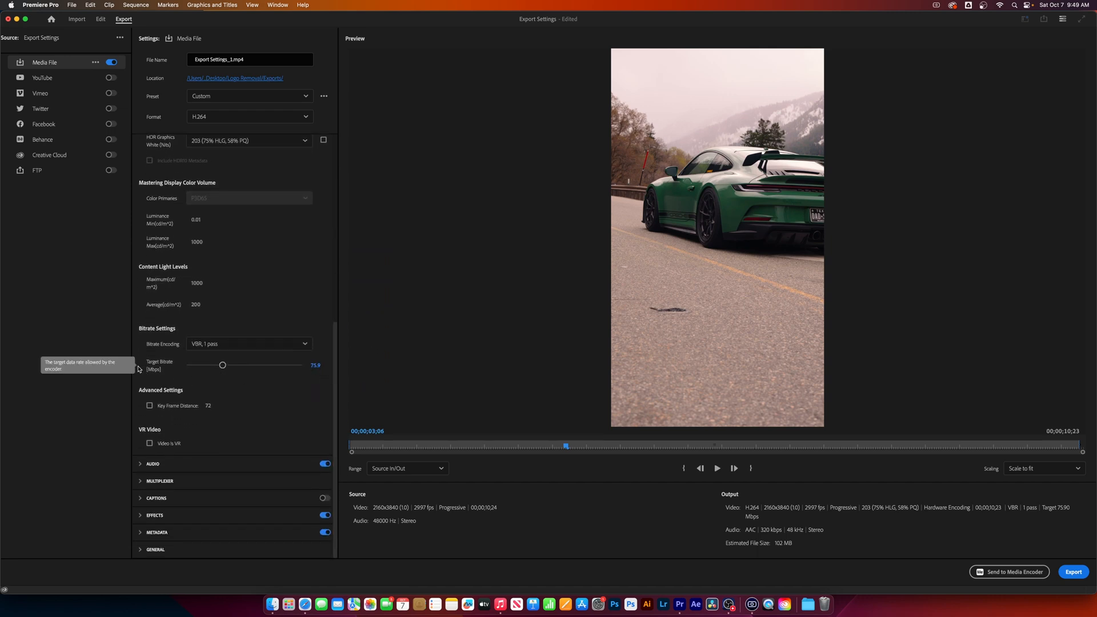
click(314, 367)
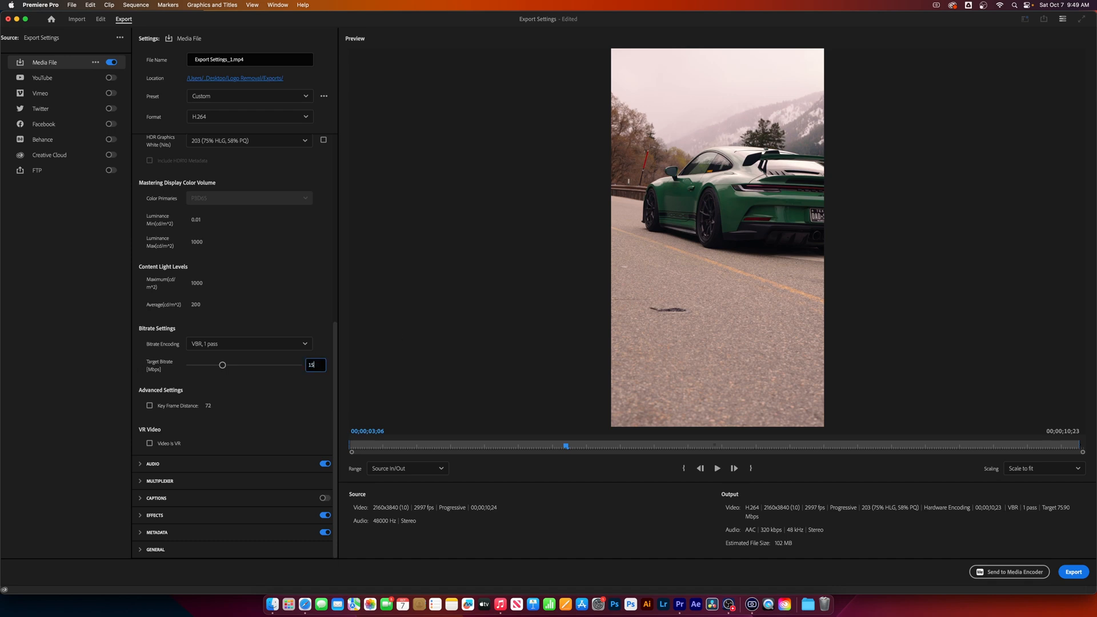
key(Return)
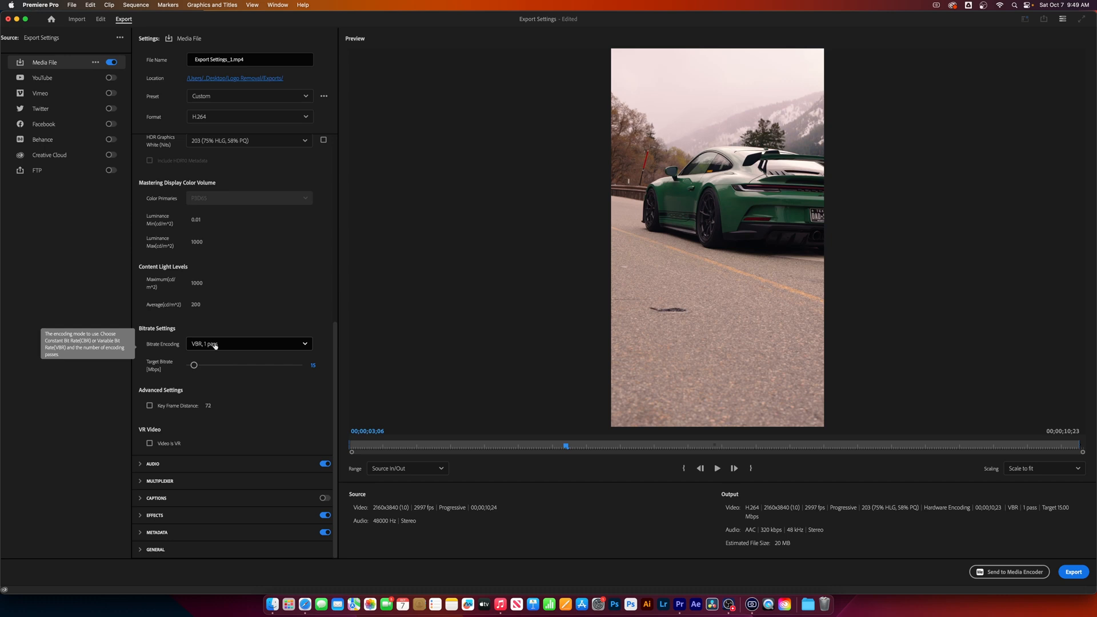
click(249, 344)
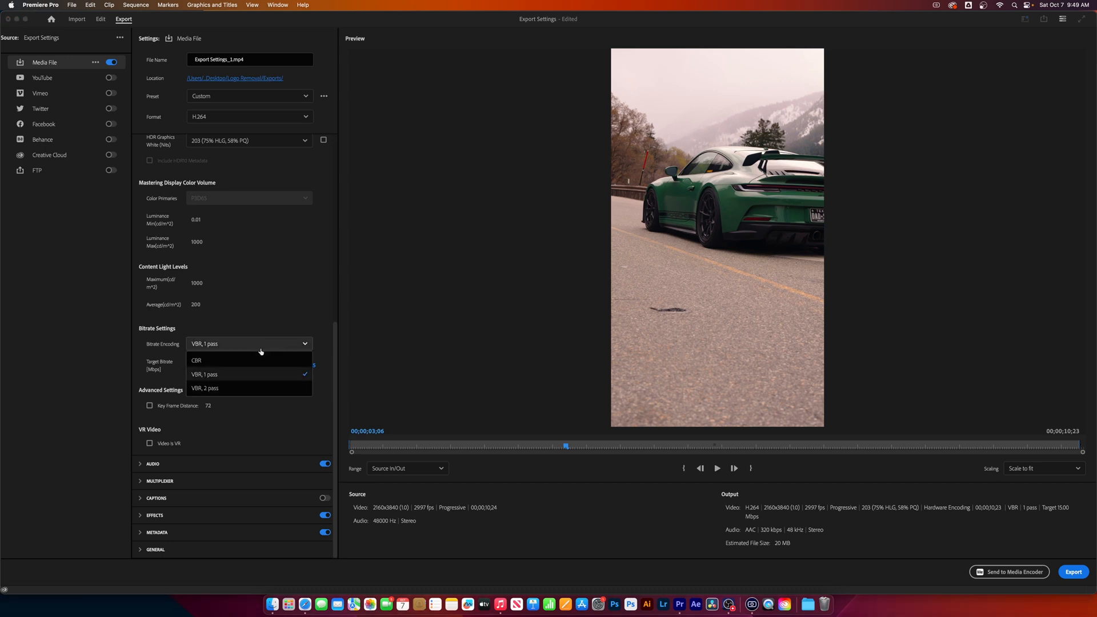
click(297, 298)
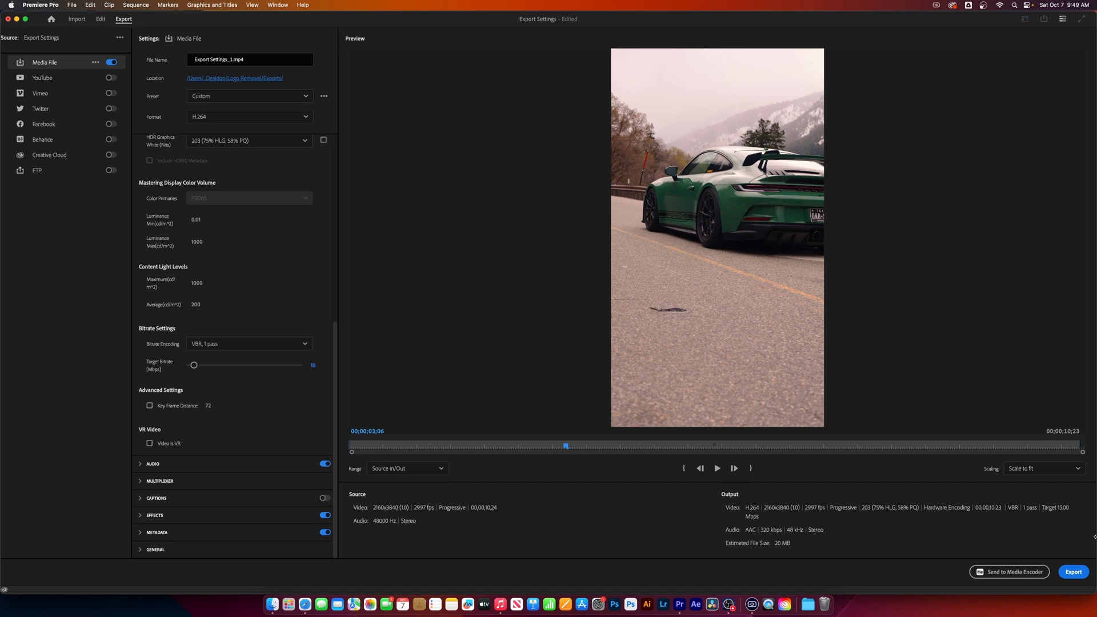
click(1074, 572)
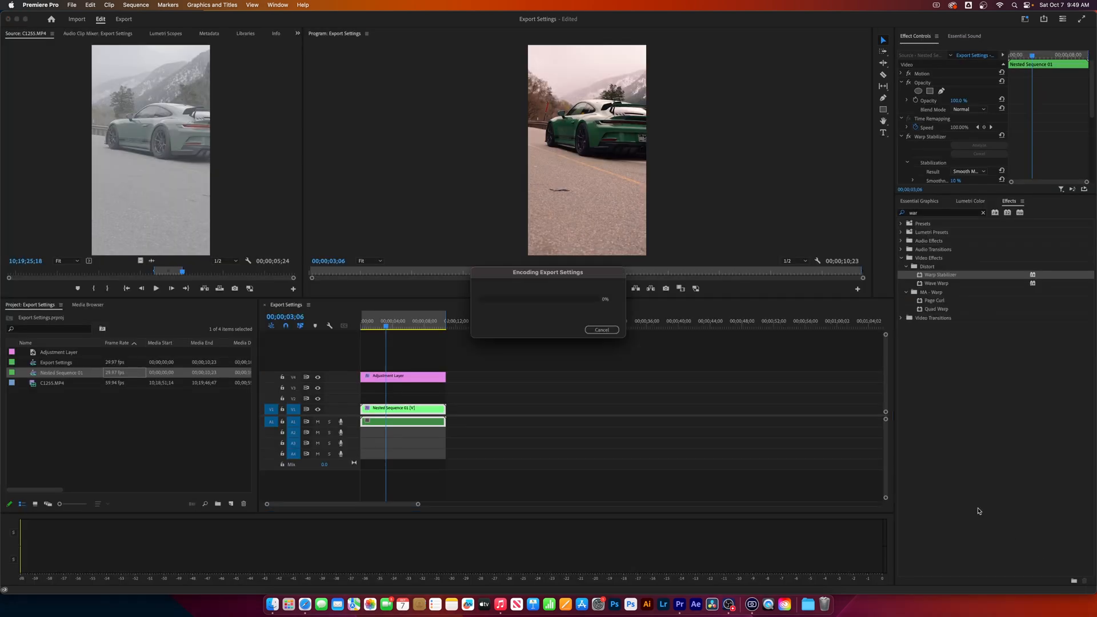